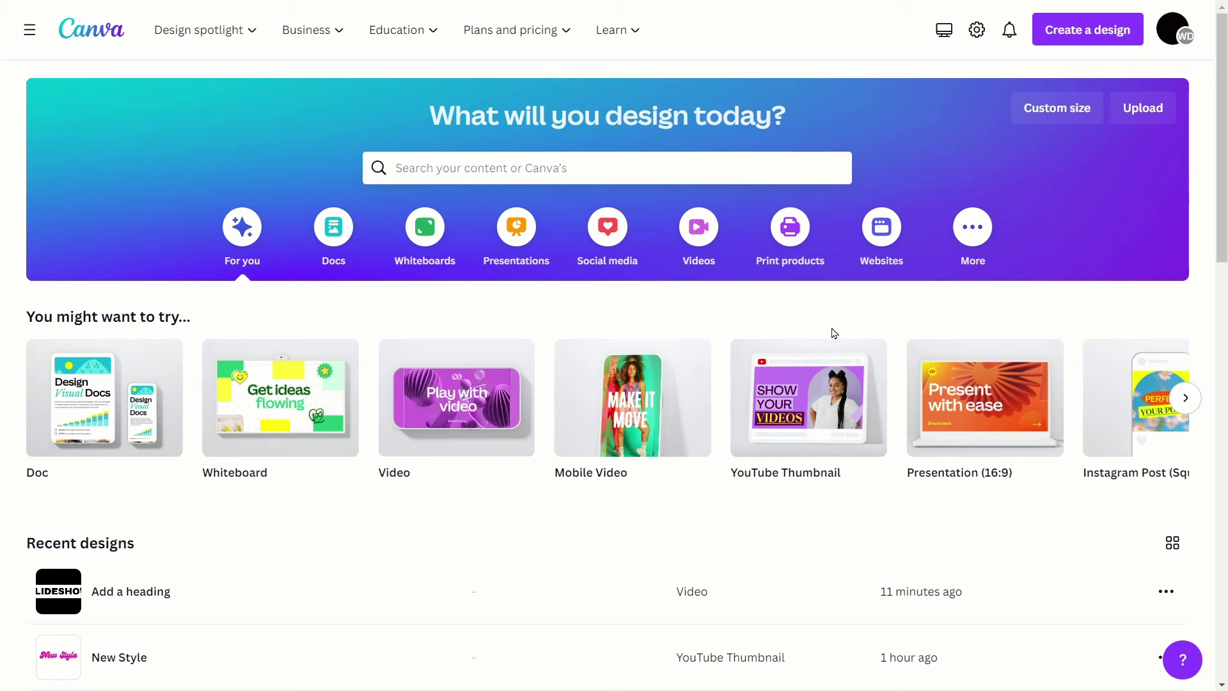
# Step: Create a blank Video design and add a square shape, stretched into a wide rectangle across most of the page
pyautogui.click(457, 397)
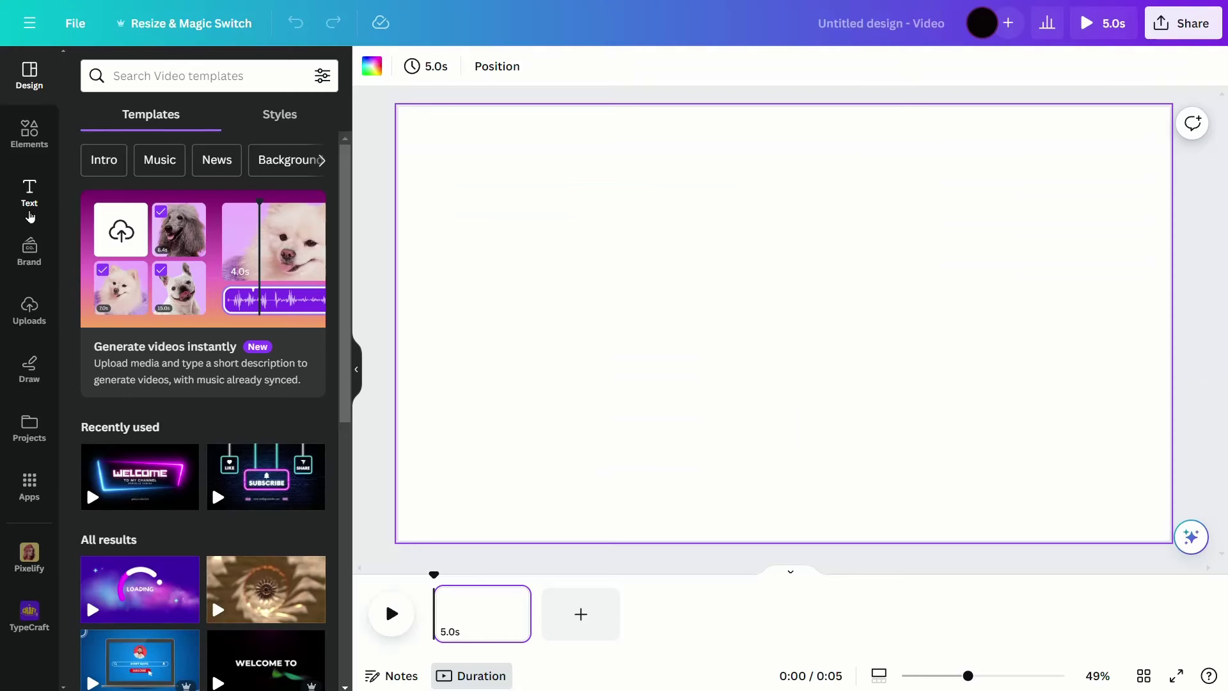
pyautogui.click(29, 117)
pyautogui.click(109, 336)
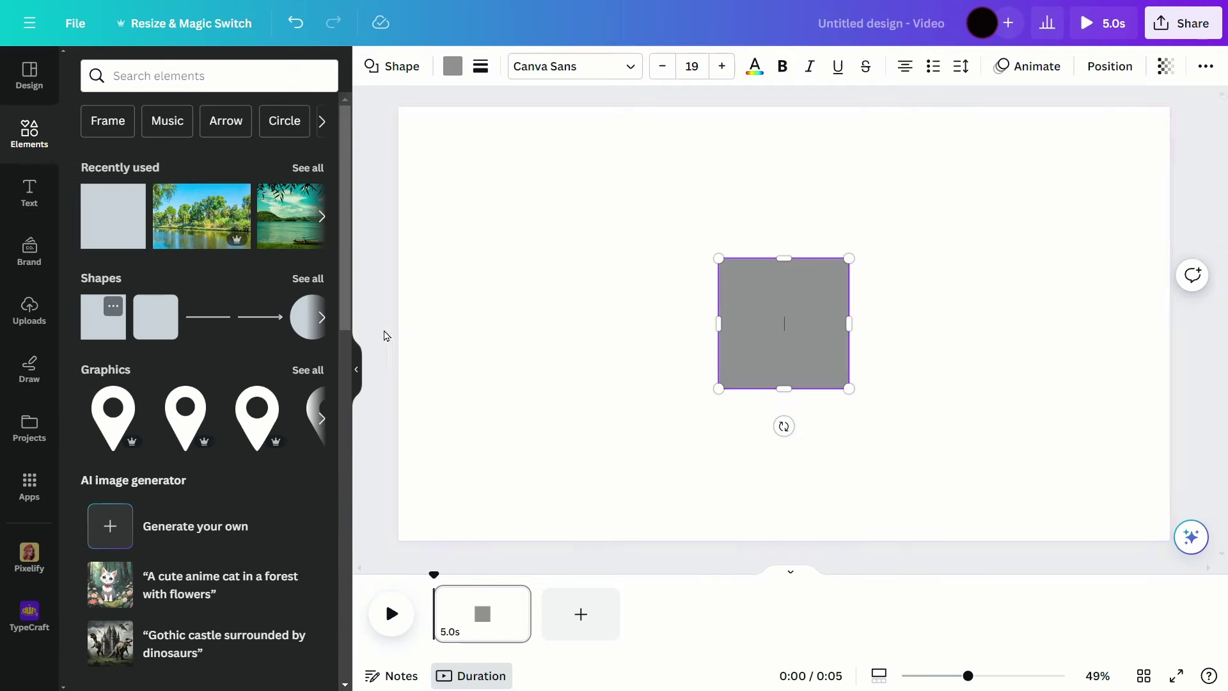
pyautogui.moveTo(968, 676); pyautogui.dragTo(943, 677)
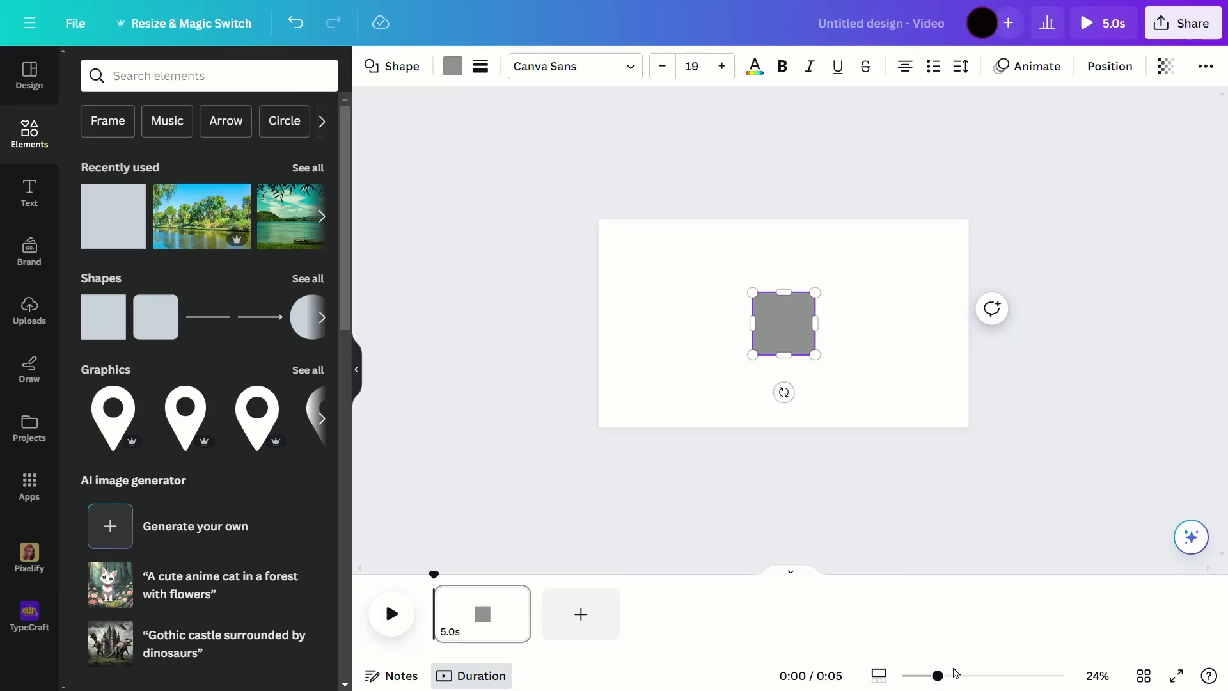
pyautogui.click(945, 675)
pyautogui.moveTo(761, 296); pyautogui.dragTo(573, 242)
pyautogui.moveTo(821, 361); pyautogui.dragTo(1005, 415)
# Step: Add a heading reading "SLIDESHOW", enlarge it to about size 193 and place it over the gray rectangle
pyautogui.click(37, 200)
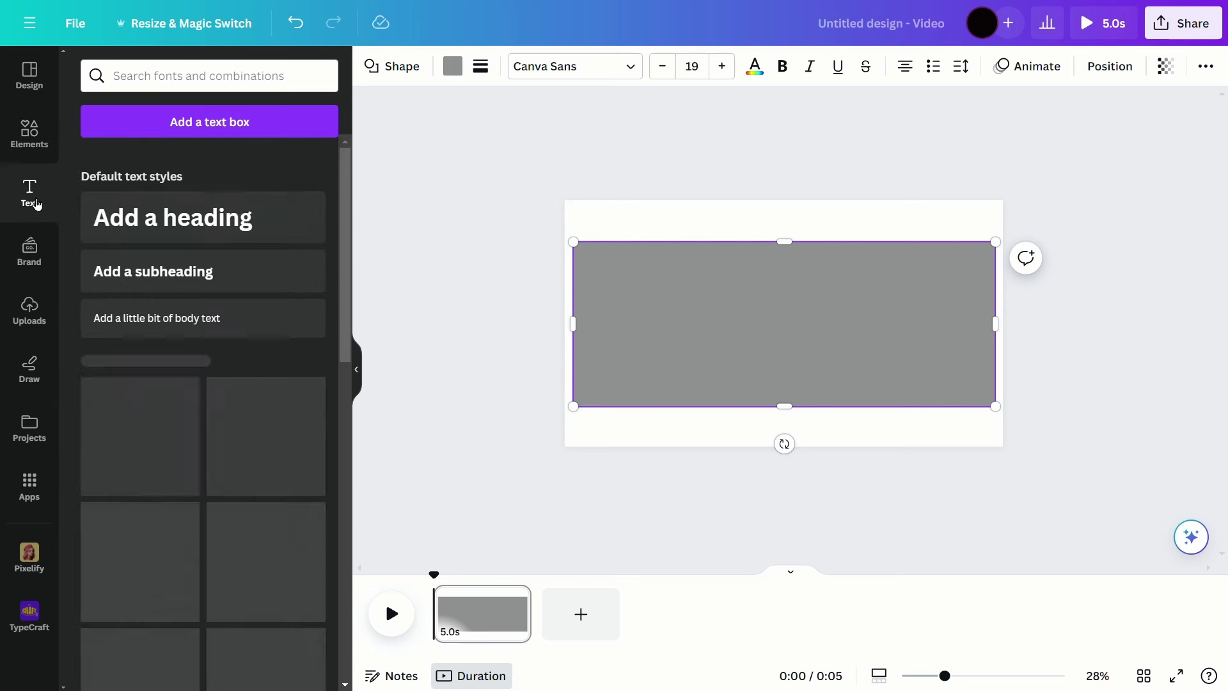
pyautogui.click(254, 239)
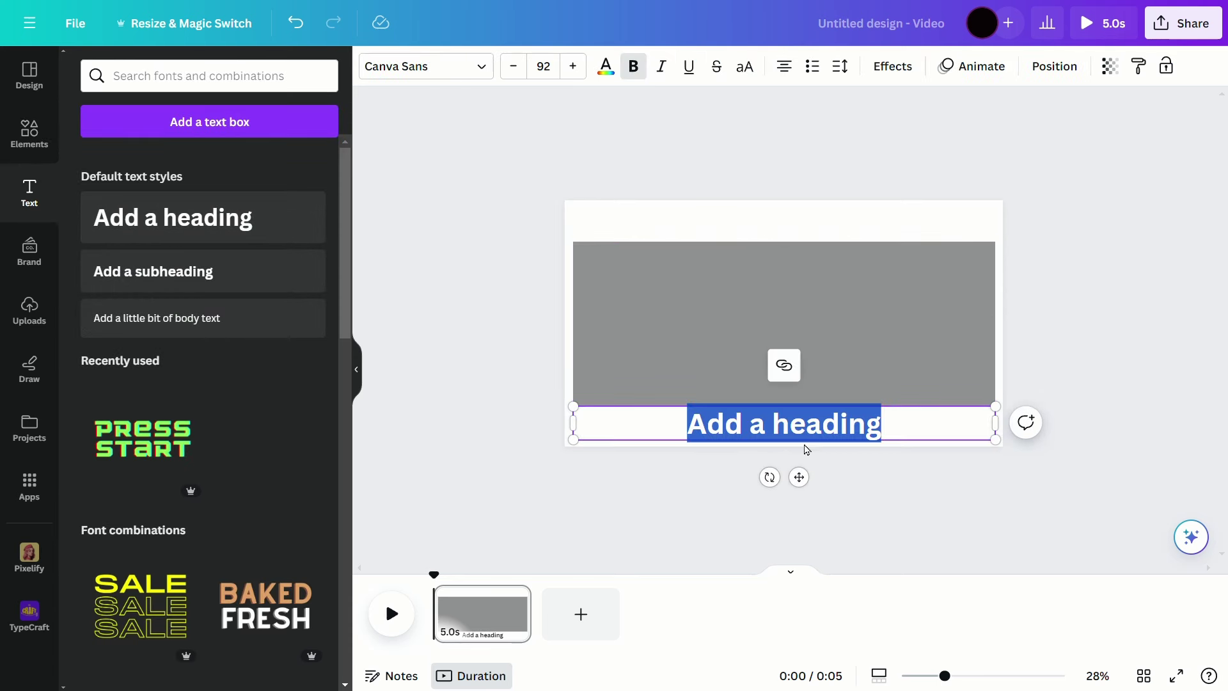
pyautogui.moveTo(807, 450); pyautogui.dragTo(796, 334)
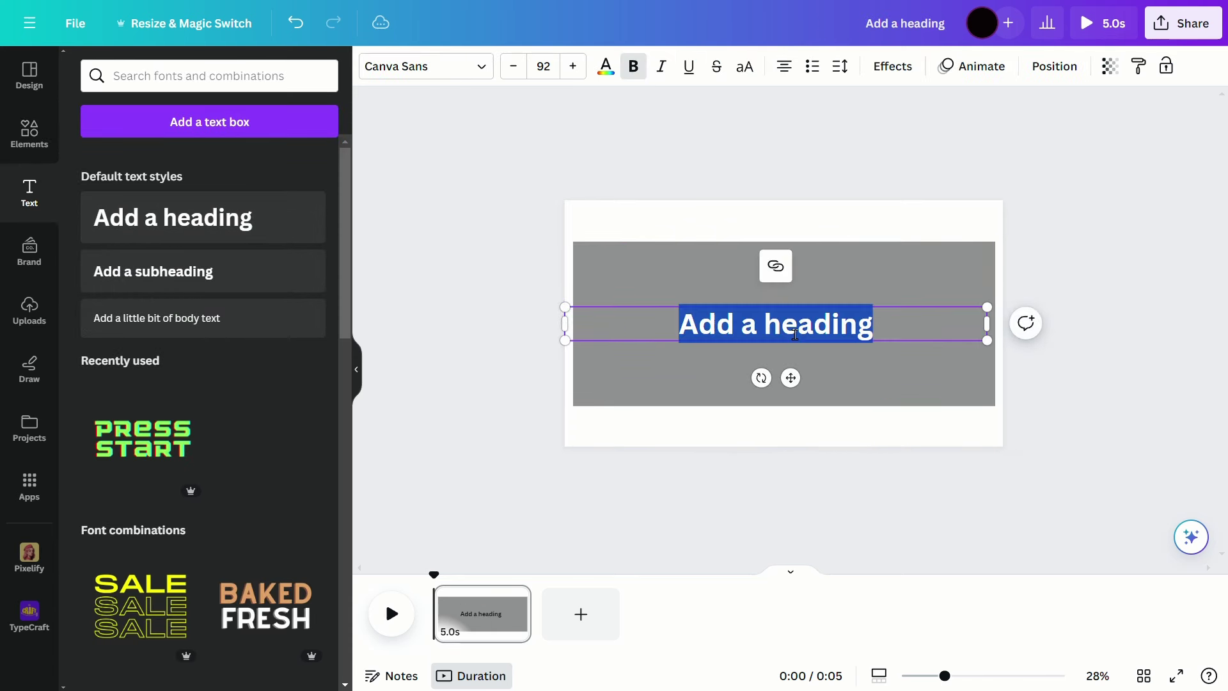
pyautogui.write('SLIDESHOW')
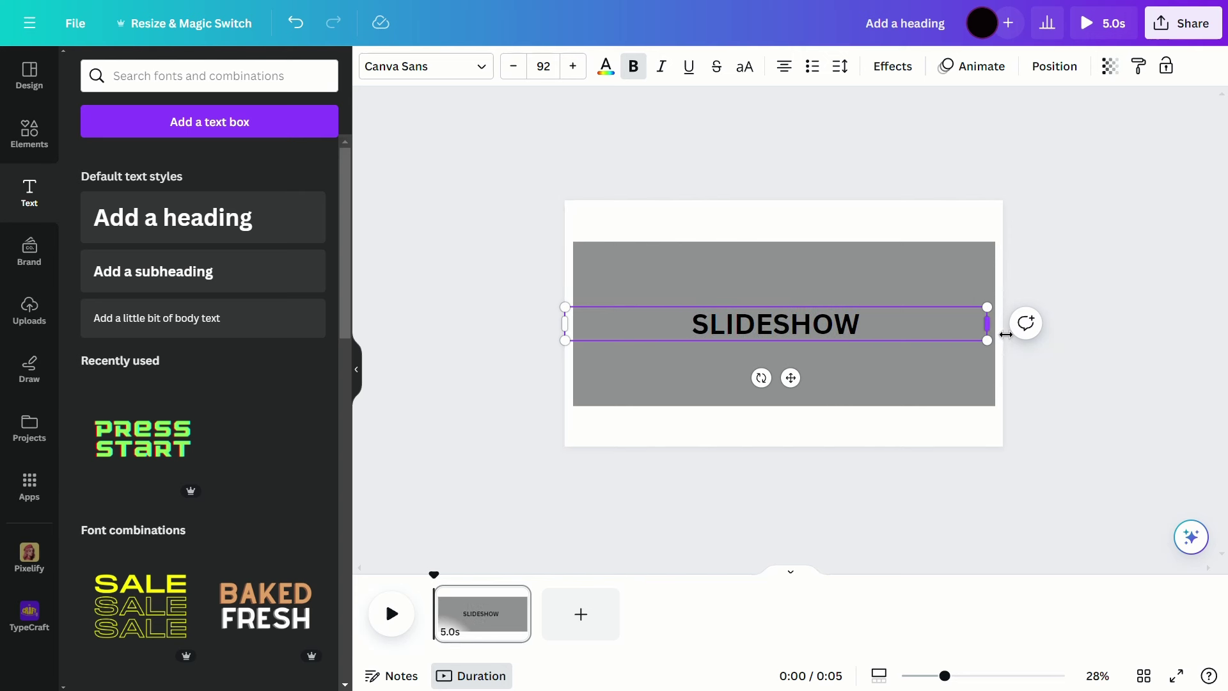
pyautogui.moveTo(987, 324); pyautogui.dragTo(954, 285)
pyautogui.moveTo(755, 307); pyautogui.dragTo(790, 319)
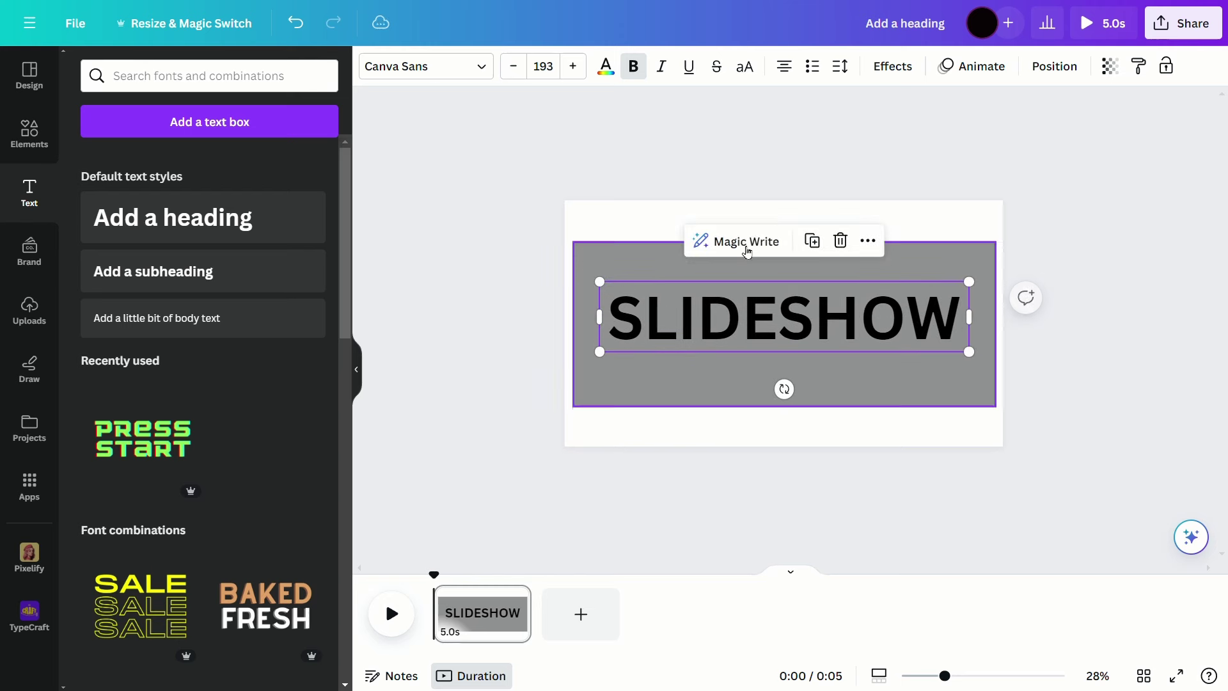
# Step: Set the heading's font to Anton, enlarge it to about size 316 and center it on the rectangle
pyautogui.click(426, 66)
pyautogui.scroll(-8, 170, 384)
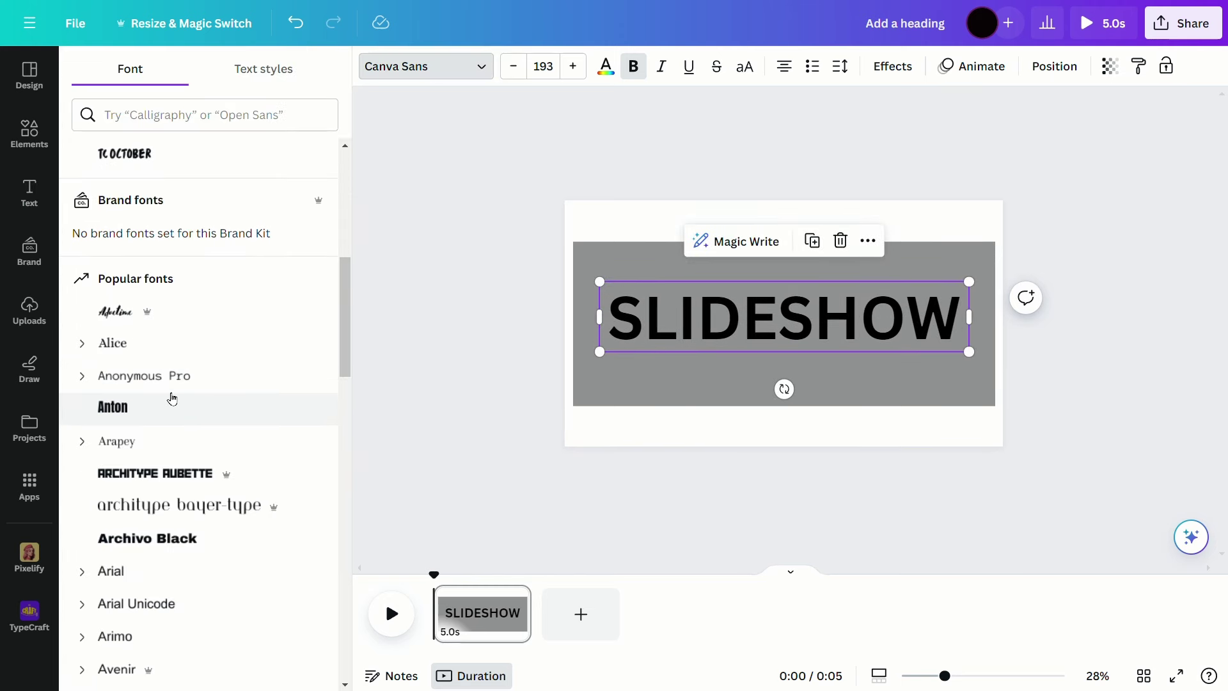
pyautogui.click(171, 407)
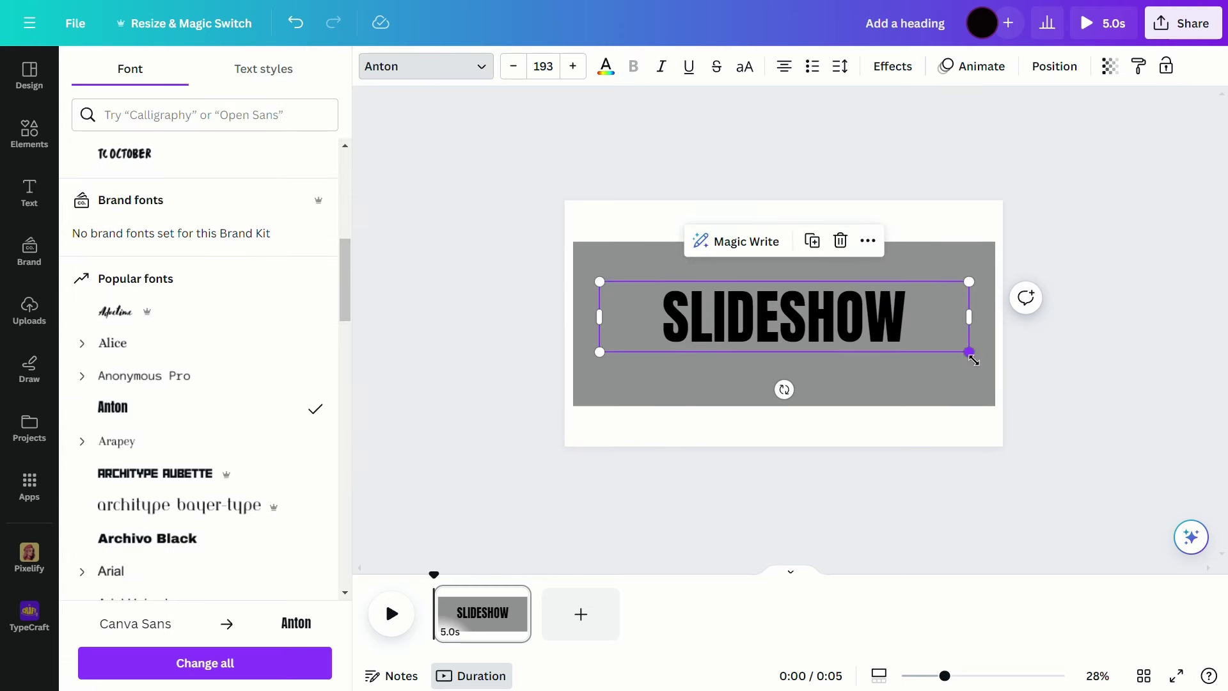
pyautogui.moveTo(970, 352); pyautogui.dragTo(1064, 383)
pyautogui.moveTo(995, 319); pyautogui.dragTo(1015, 246)
pyautogui.moveTo(955, 307); pyautogui.dragTo(1002, 315)
pyautogui.click(1016, 345)
pyautogui.click(966, 405)
pyautogui.click(888, 333)
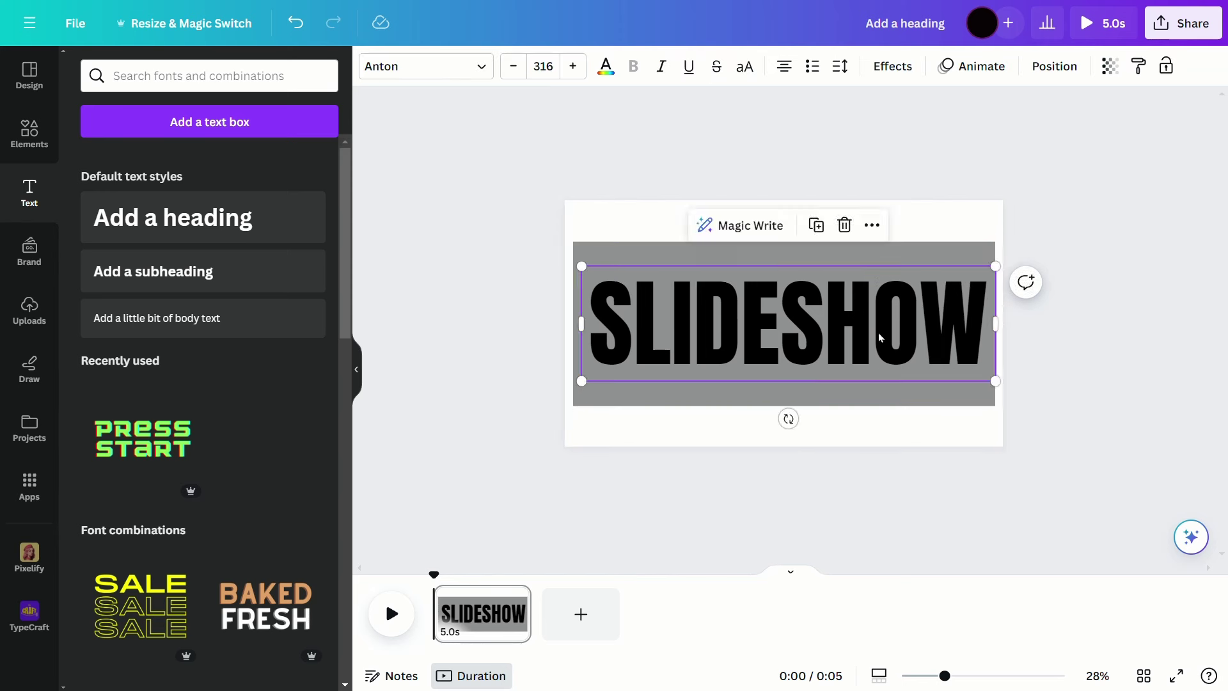
pyautogui.moveTo(888, 334); pyautogui.dragTo(875, 334)
# Step: Change the SLIDESHOW text color to white
pyautogui.click(605, 67)
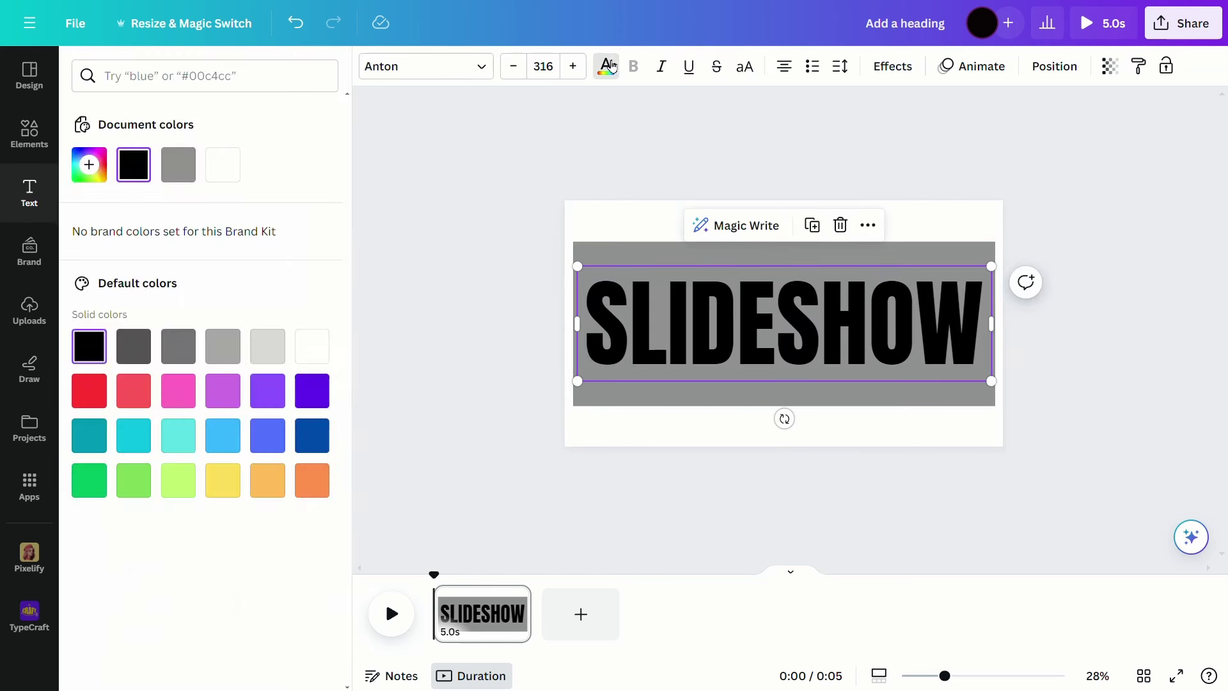
pyautogui.click(220, 167)
pyautogui.click(484, 222)
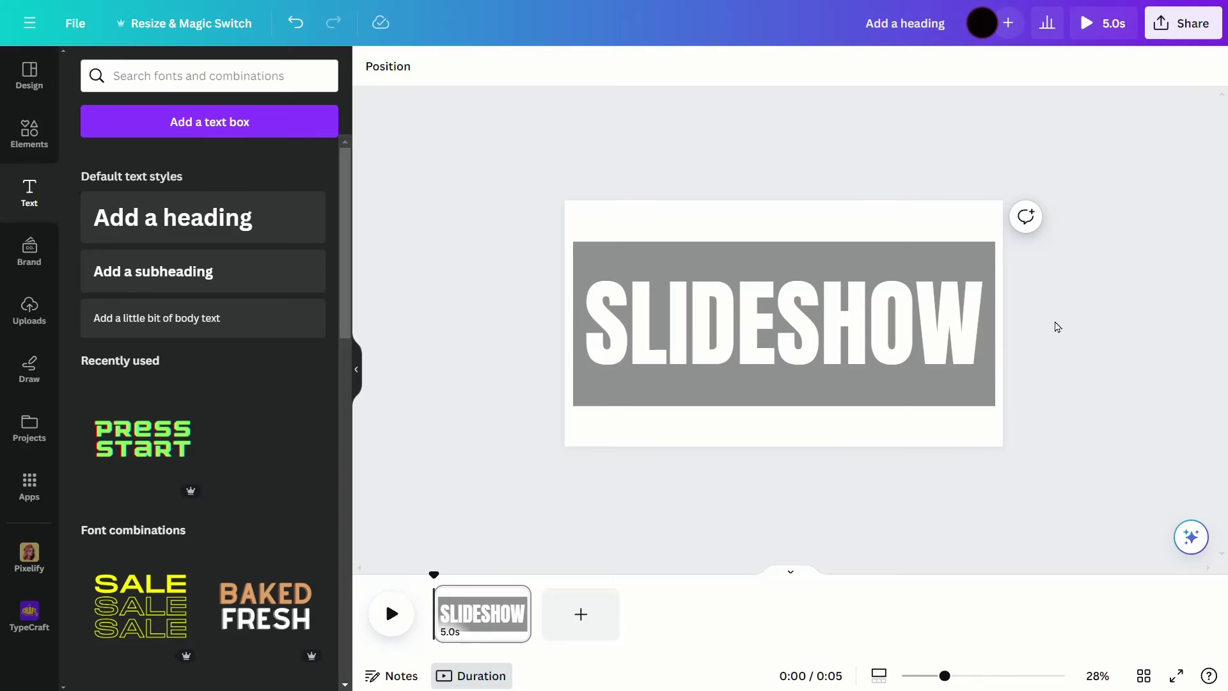
# Step: Download the design as a PNG file
pyautogui.click(1173, 28)
pyautogui.click(1042, 419)
pyautogui.click(1005, 137)
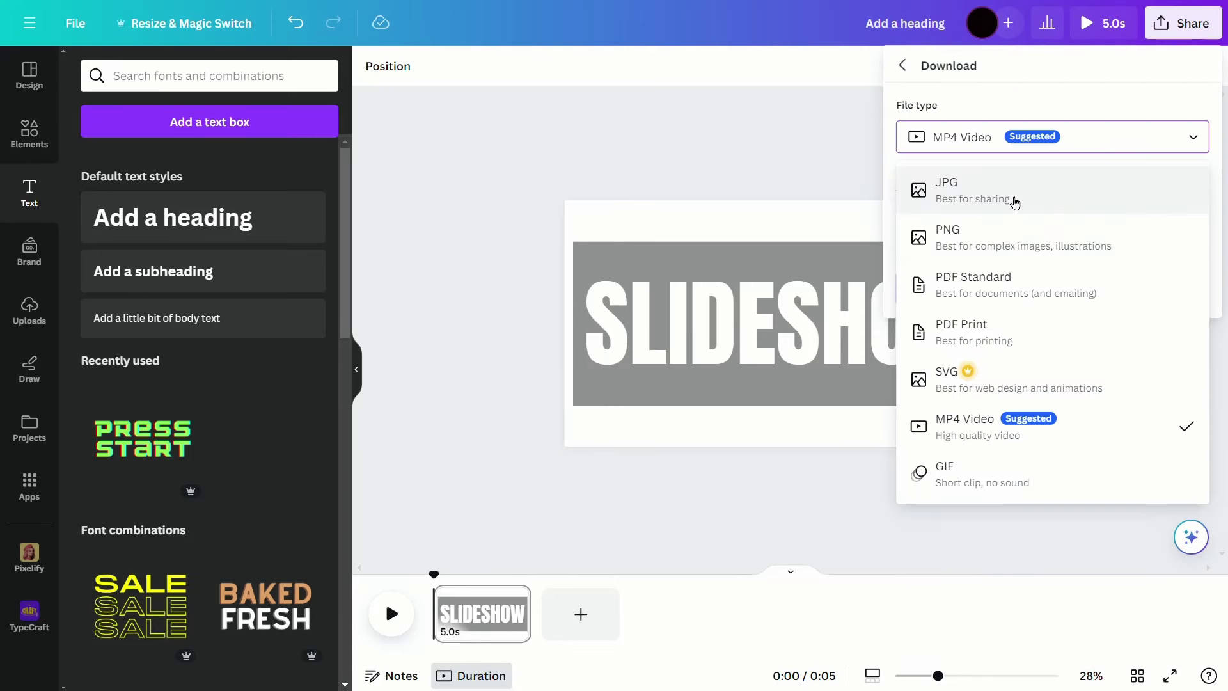
pyautogui.click(1074, 229)
pyautogui.click(1023, 336)
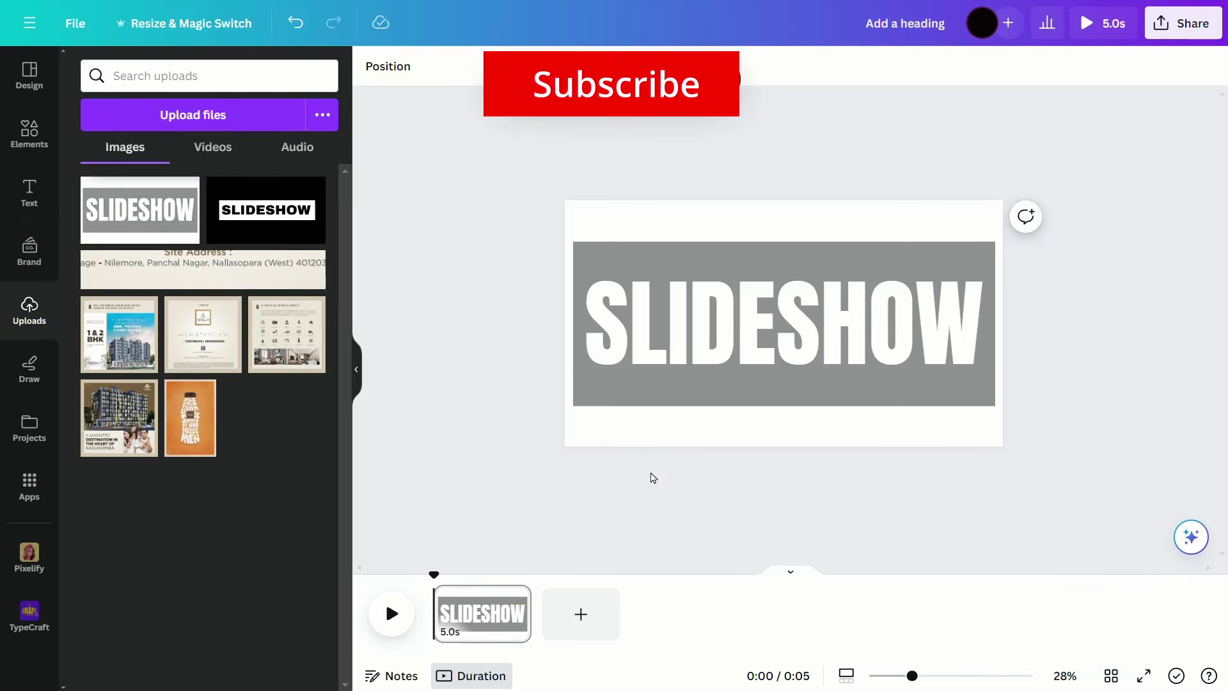
# Step: Add a second page, insert the uploaded gray SLIDESHOW image and enlarge it to cover the whole page
pyautogui.click(602, 624)
pyautogui.click(139, 210)
pyautogui.click(28, 131)
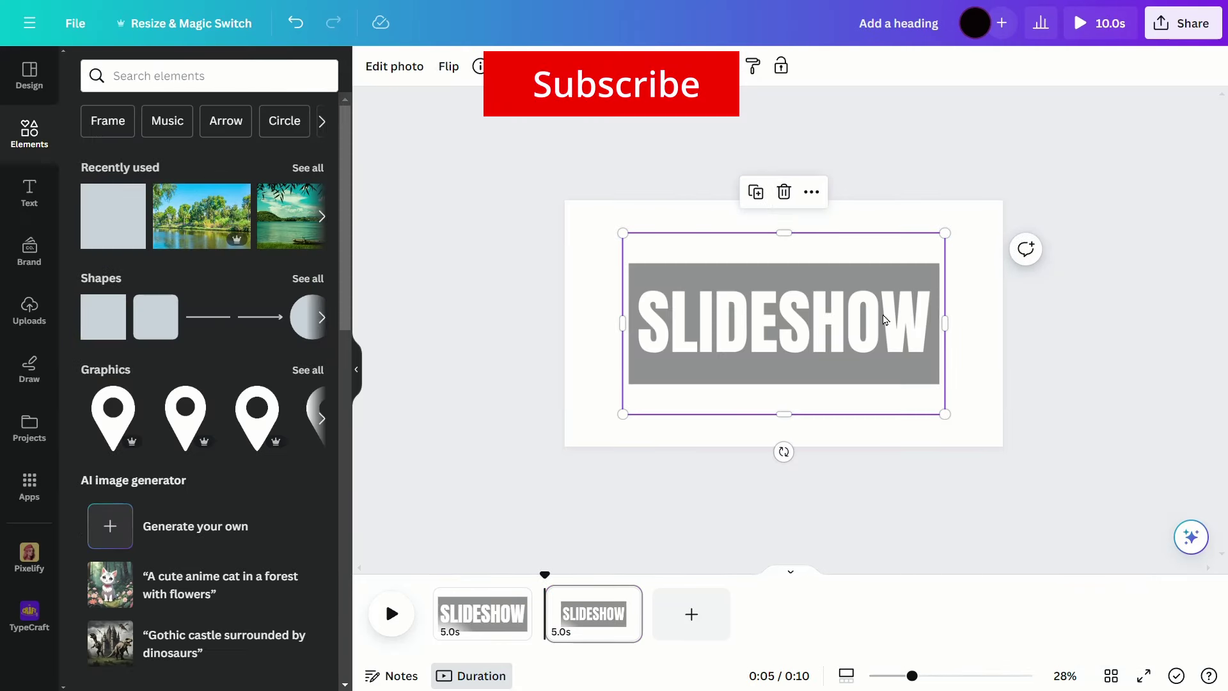
pyautogui.moveTo(622, 233); pyautogui.dragTo(577, 181)
pyautogui.moveTo(946, 414); pyautogui.dragTo(1021, 455)
pyautogui.click(1103, 380)
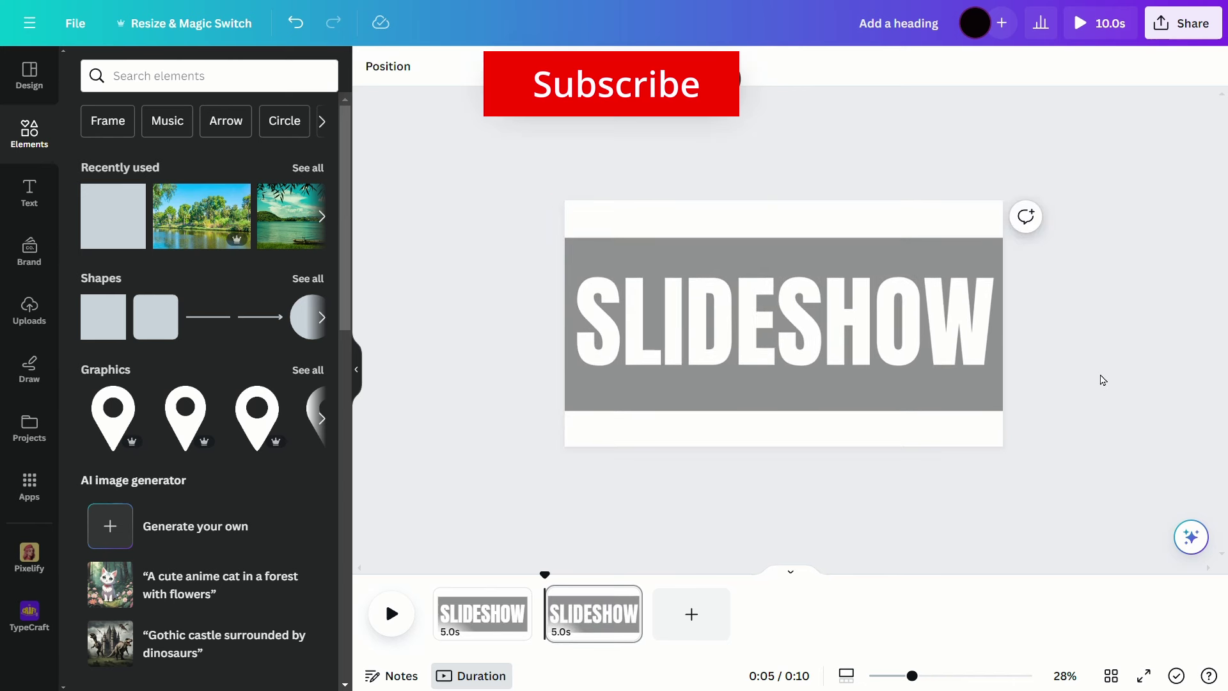
# Step: Remove the SLIDESHOW image's background with BG Remover and move the image slightly down on the page
pyautogui.click(916, 226)
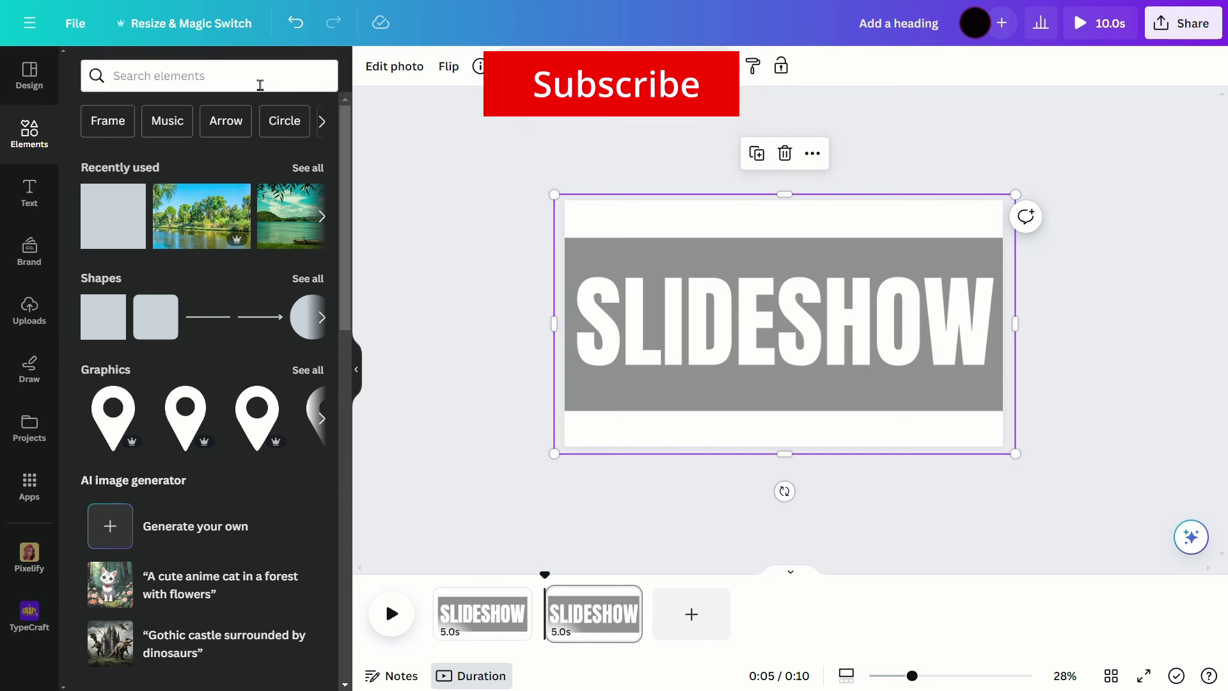
pyautogui.click(392, 67)
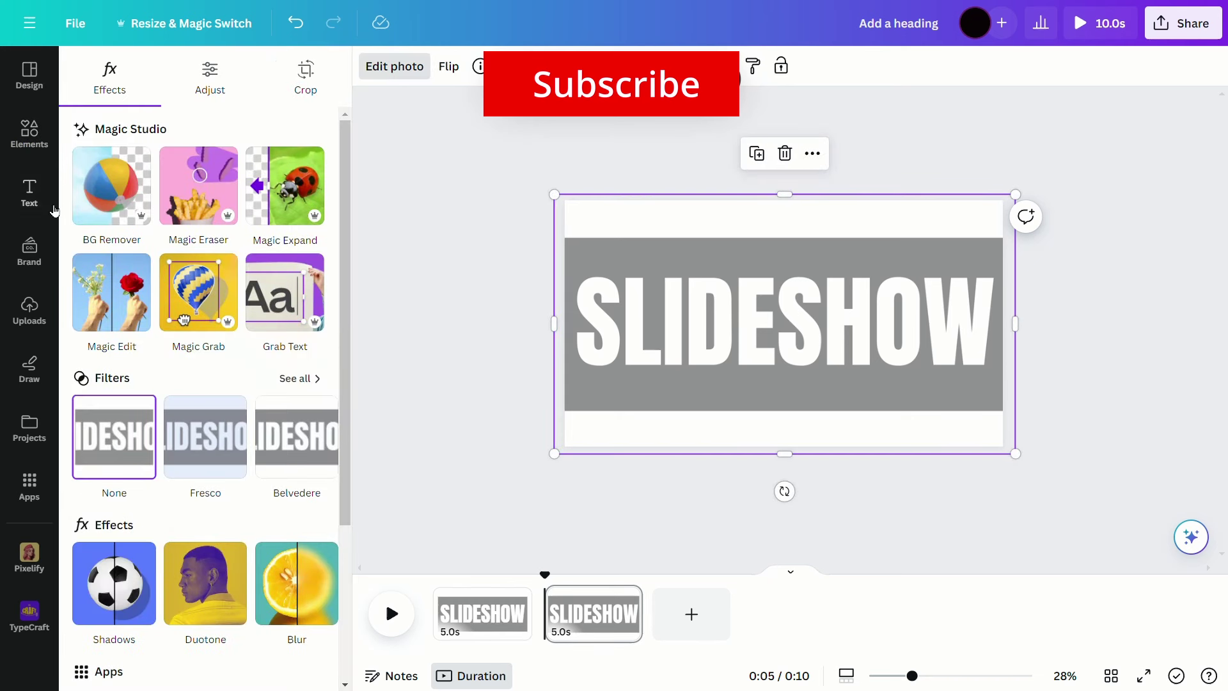
pyautogui.click(118, 192)
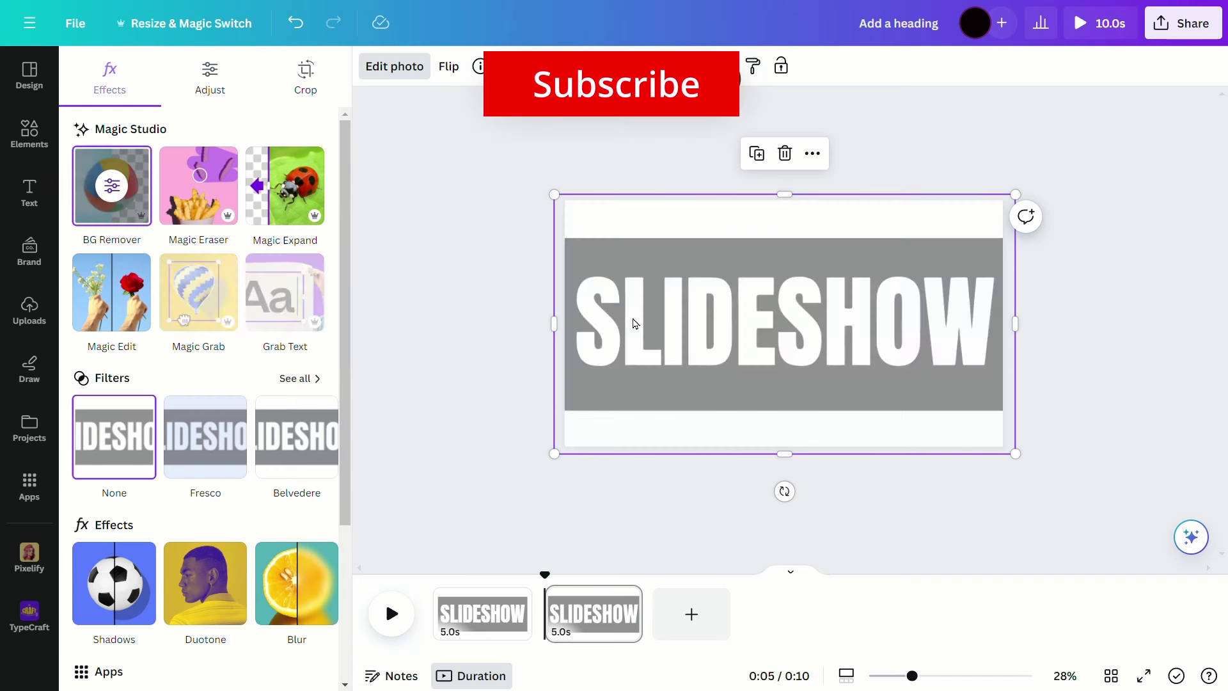
pyautogui.moveTo(635, 316); pyautogui.dragTo(805, 288)
pyautogui.press('Escape')
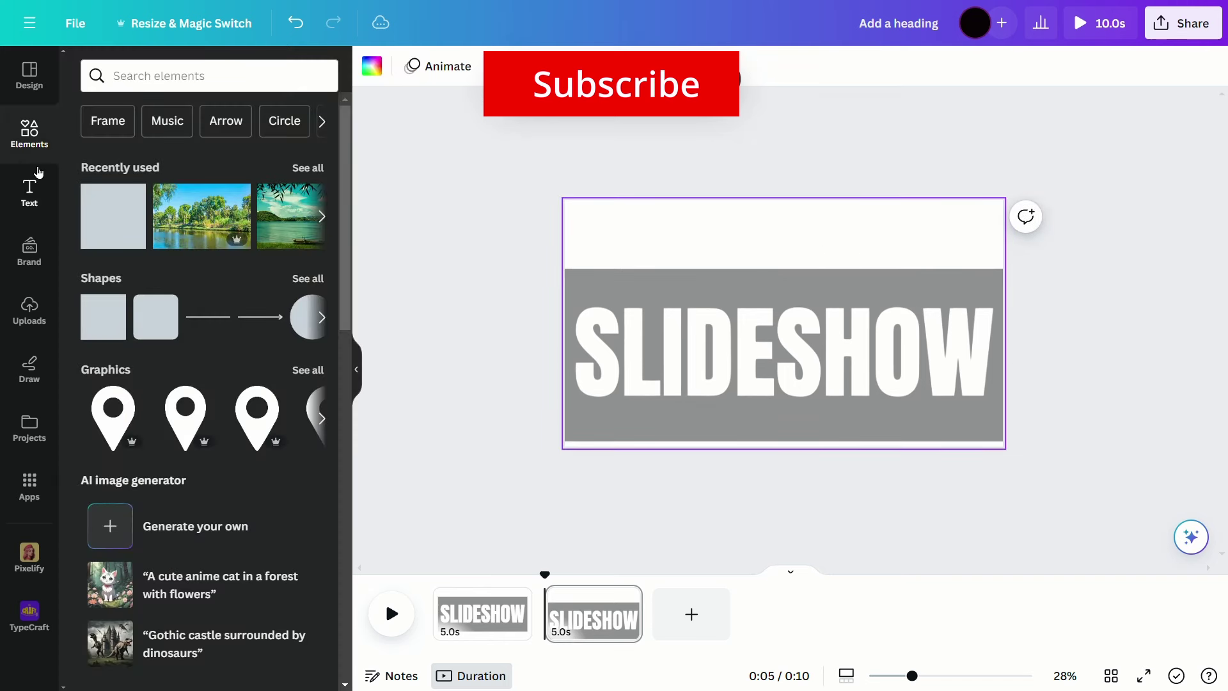
# Step: Search the photo elements for "scenery", add the mountain lake photo with overhanging leaves and enlarge it to cover the page
pyautogui.click(192, 77)
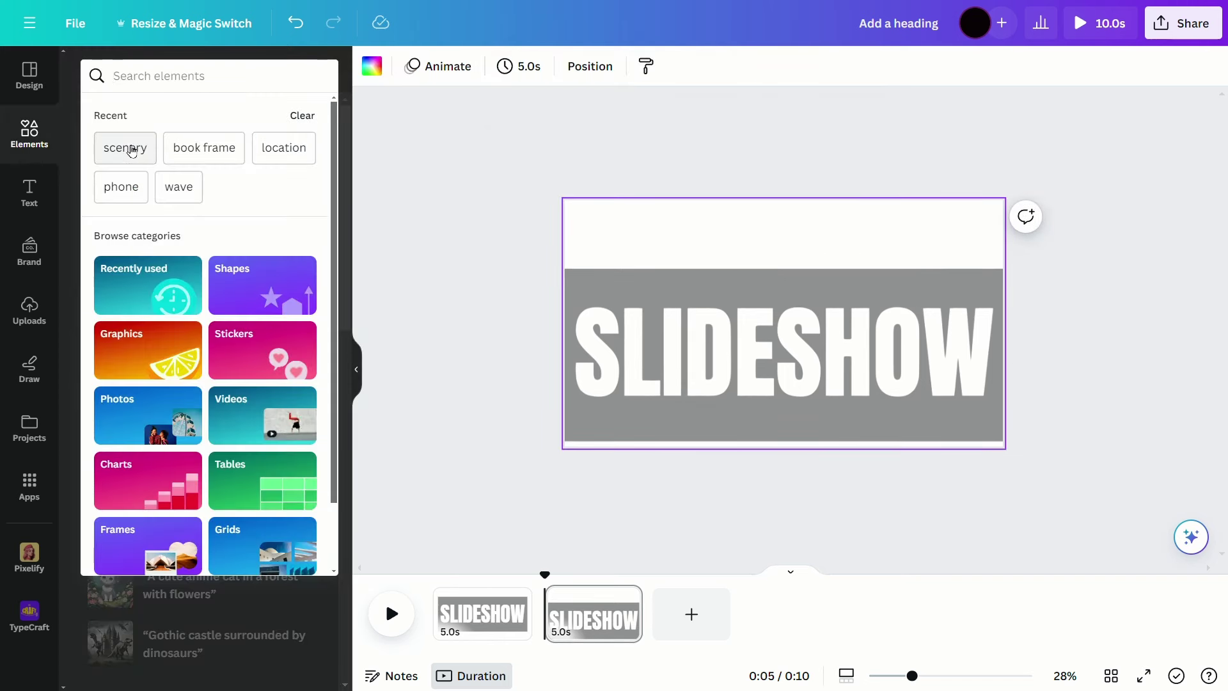
pyautogui.click(126, 148)
pyautogui.click(197, 113)
pyautogui.scroll(-5, 227, 430)
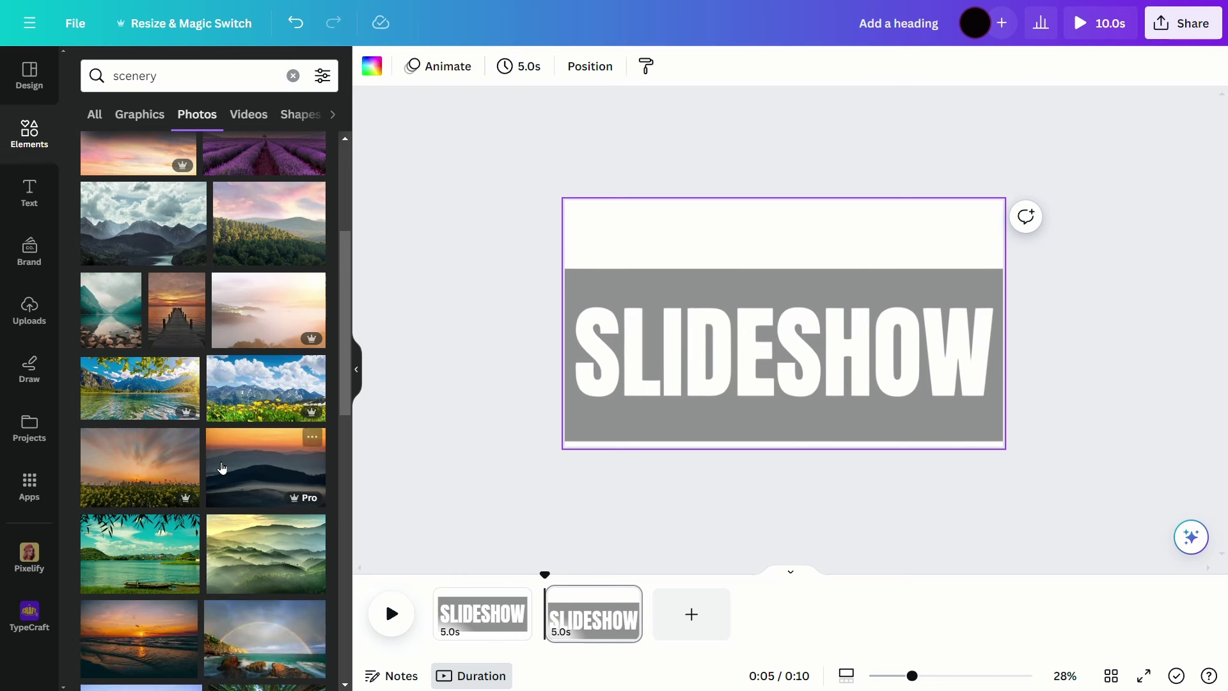
pyautogui.click(164, 415)
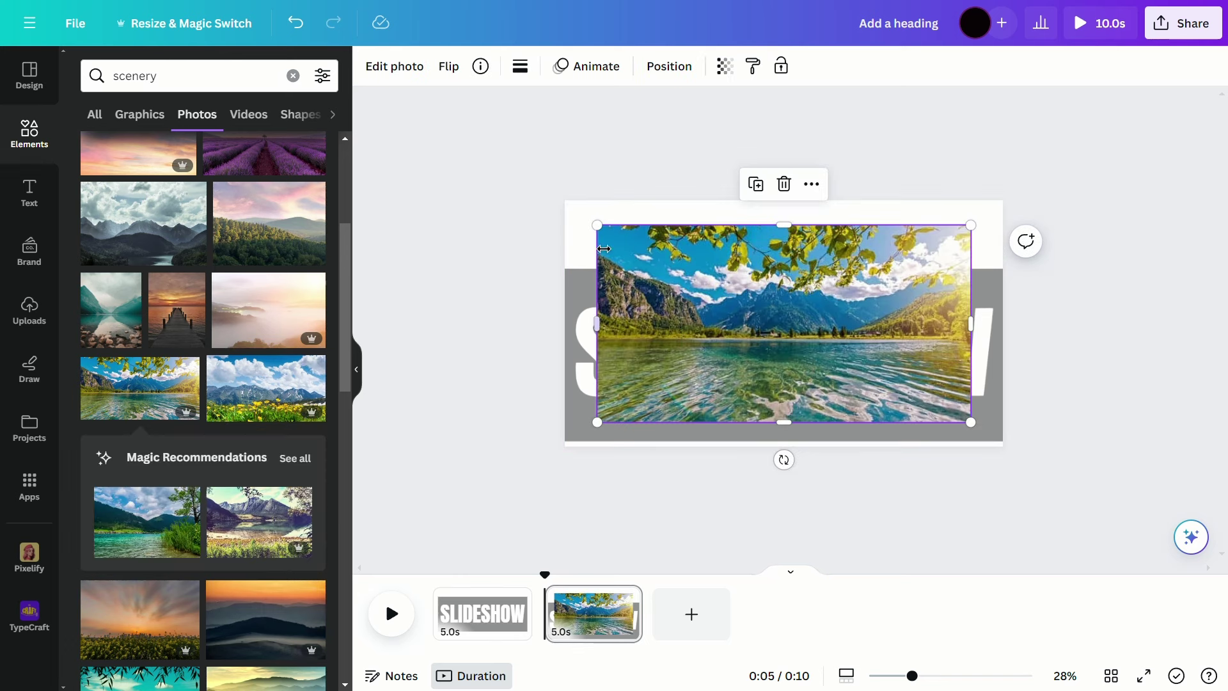
pyautogui.moveTo(604, 235); pyautogui.dragTo(550, 204)
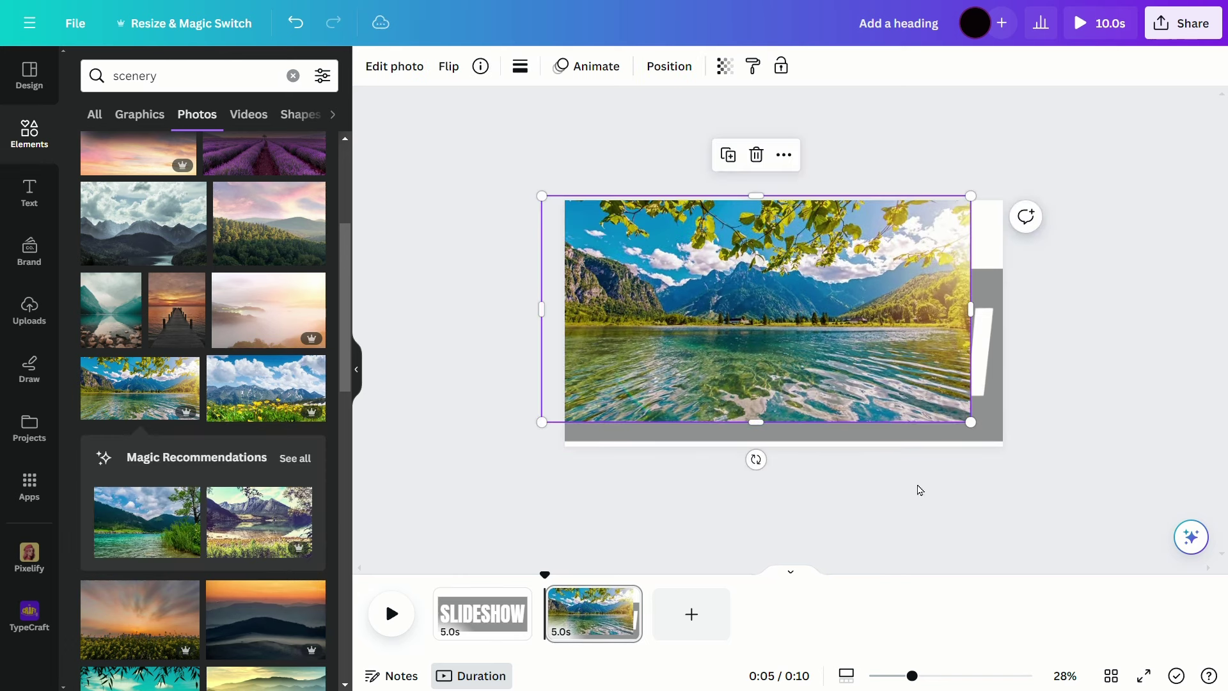
pyautogui.moveTo(980, 432); pyautogui.dragTo(1015, 445)
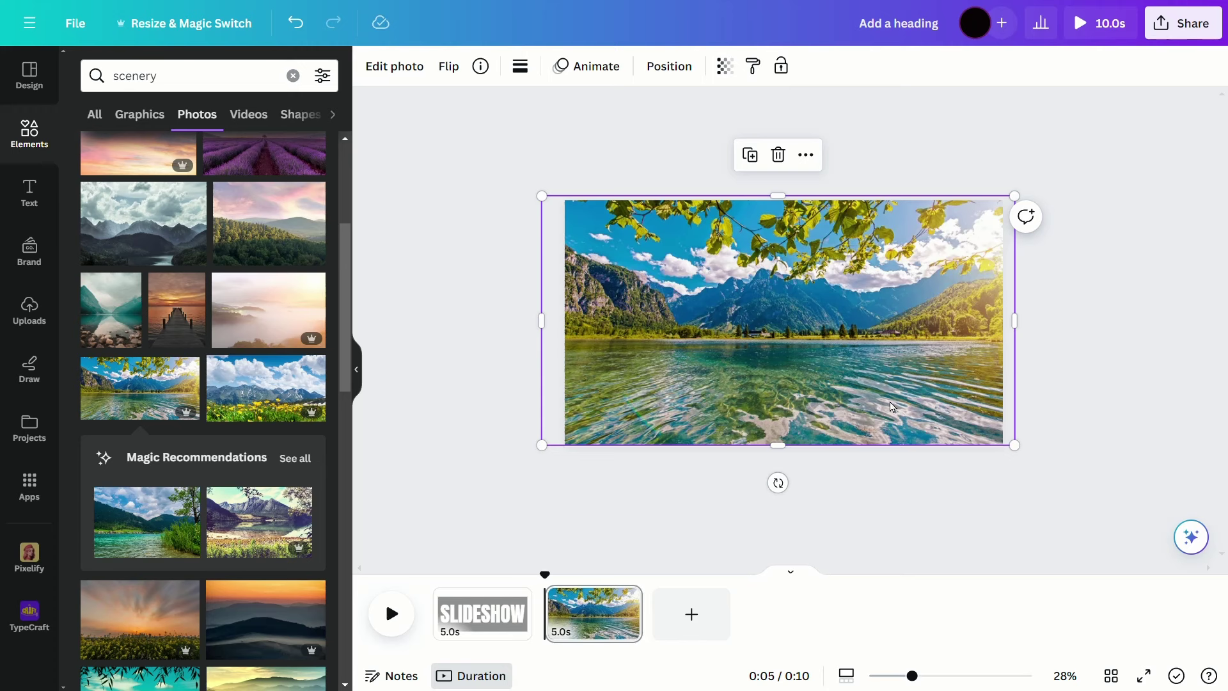
pyautogui.moveTo(893, 406); pyautogui.dragTo(893, 411)
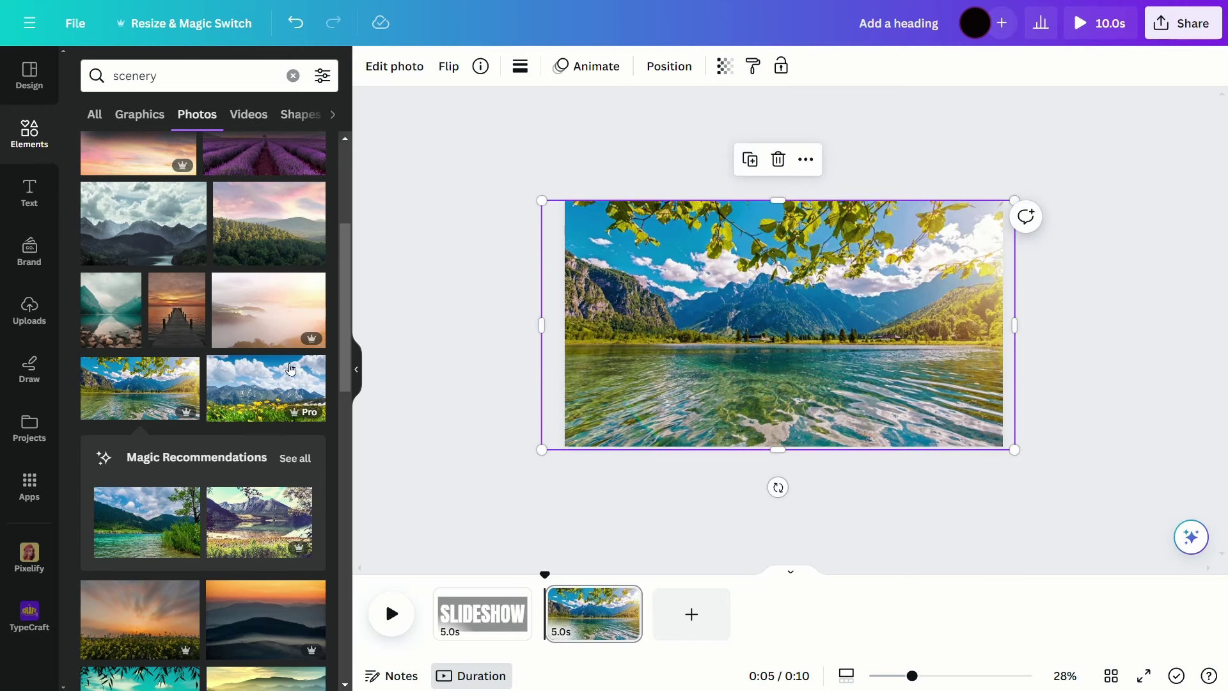
# Step: Add the orange beach sunset photo from the scenery results and enlarge it to cover the page
pyautogui.scroll(-8, 163, 437)
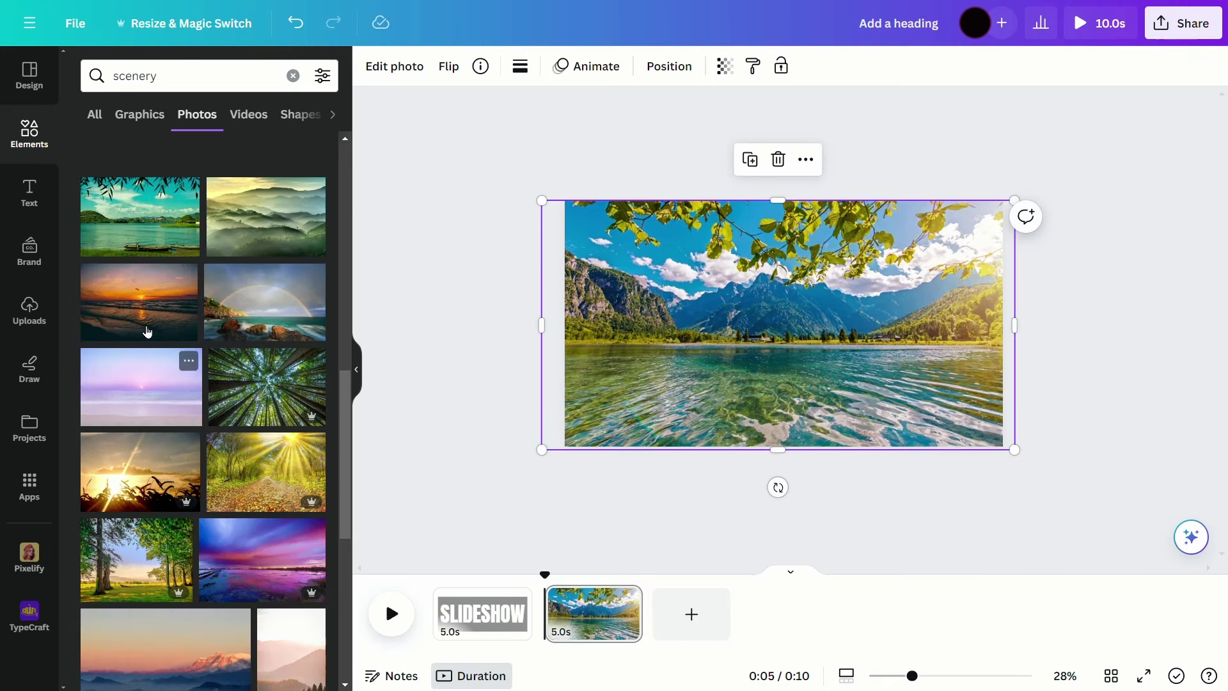
pyautogui.click(139, 302)
pyautogui.moveTo(636, 226); pyautogui.dragTo(565, 177)
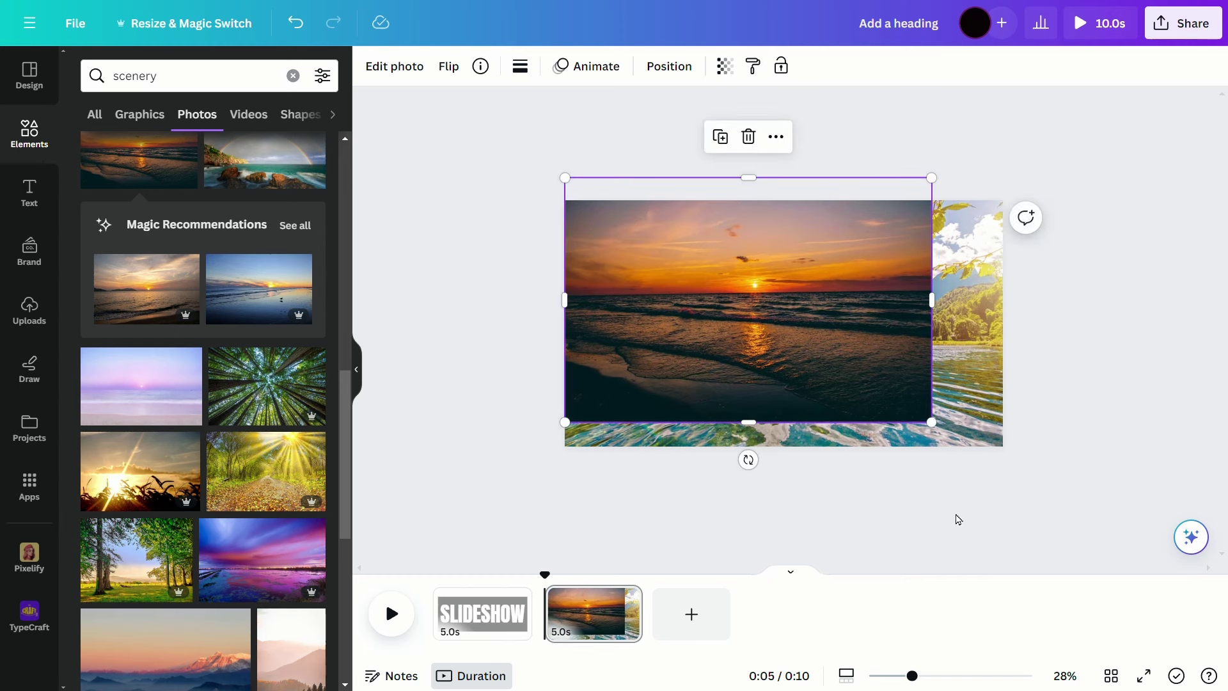
pyautogui.moveTo(942, 427); pyautogui.dragTo(1024, 472)
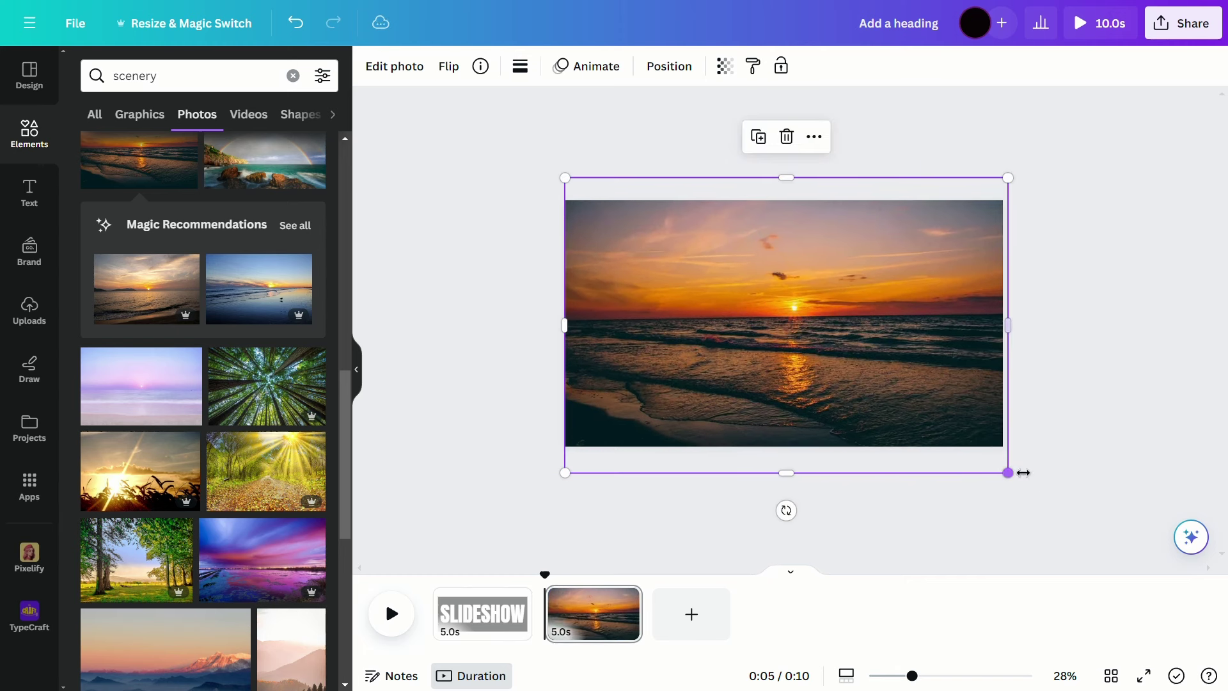
pyautogui.click(1151, 383)
# Step: Add the scenery photo of a path through a green mountain forest and enlarge it to cover the page
pyautogui.scroll(-10, 228, 513)
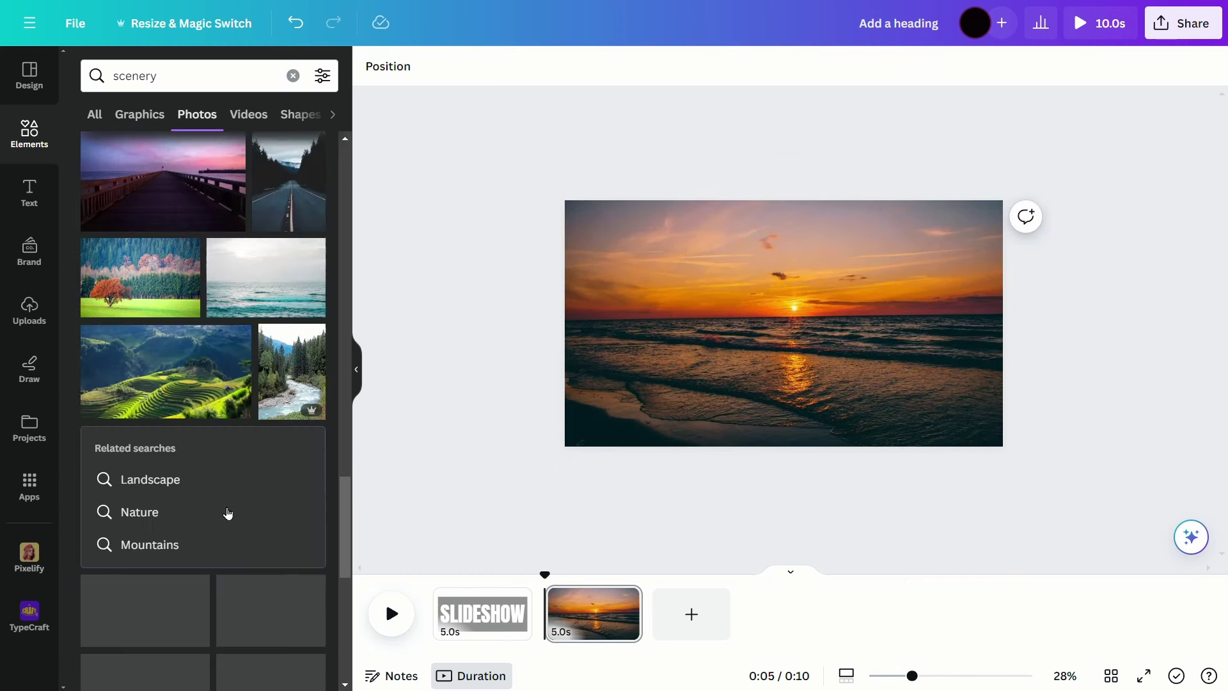
pyautogui.scroll(-5, 228, 513)
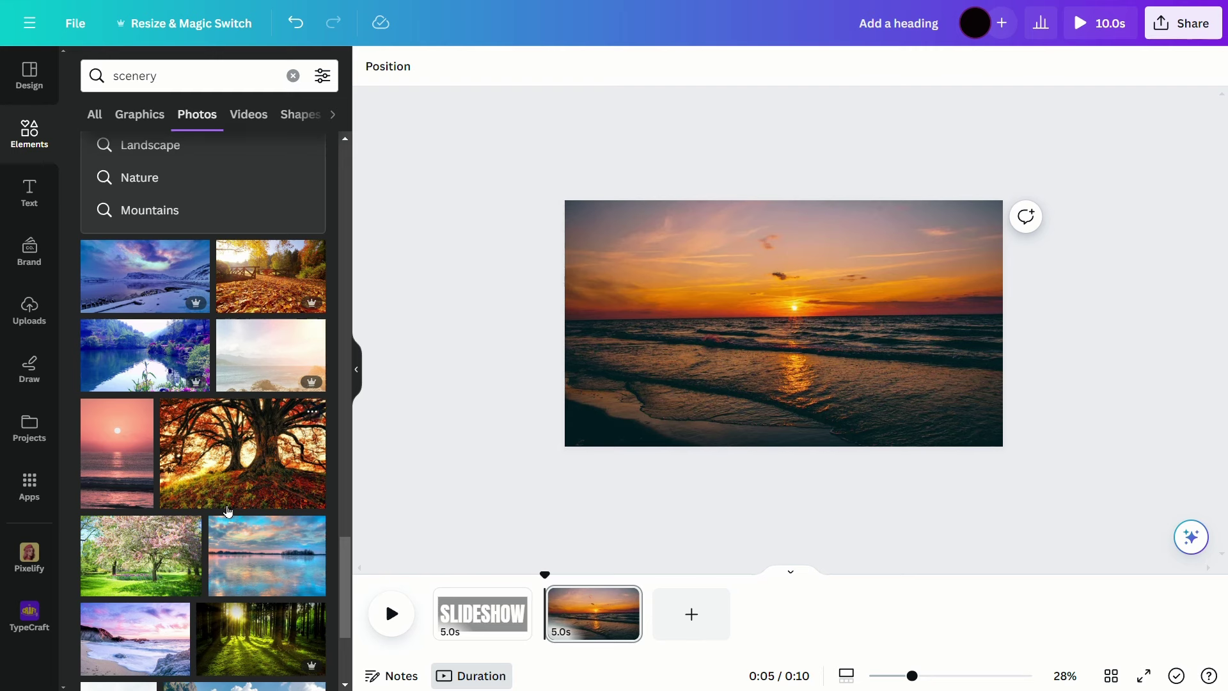
pyautogui.scroll(-7, 227, 511)
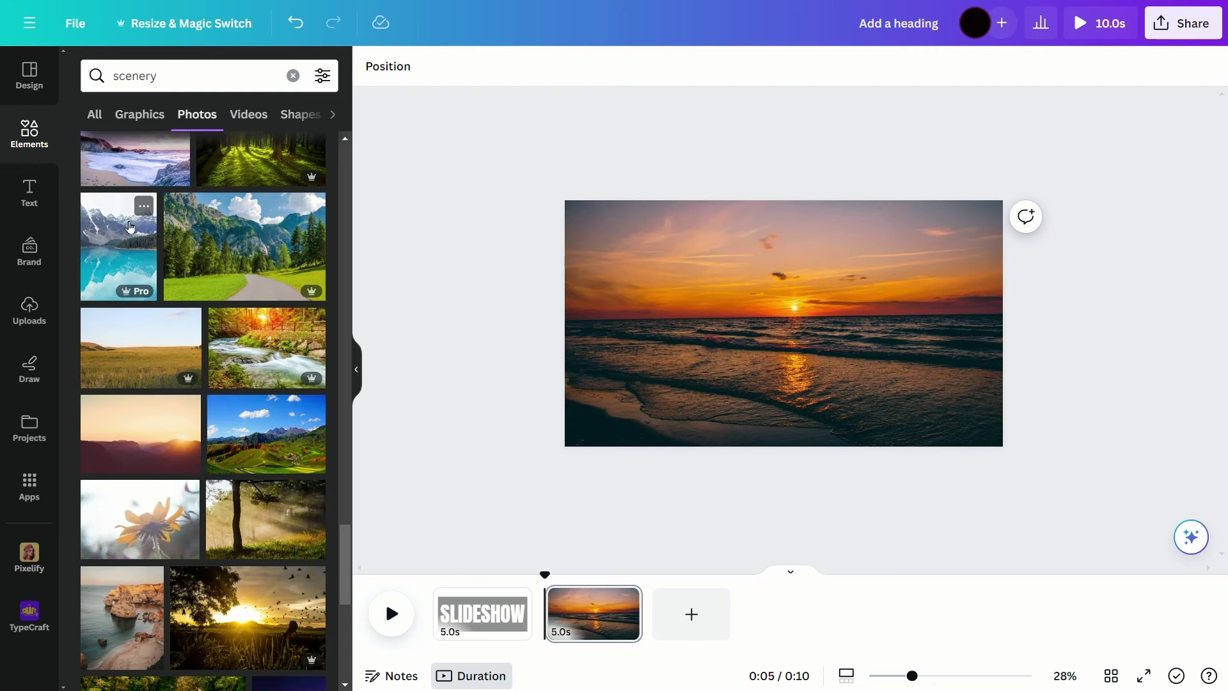
pyautogui.click(249, 238)
pyautogui.moveTo(643, 231); pyautogui.dragTo(551, 170)
pyautogui.moveTo(933, 423); pyautogui.dragTo(1029, 467)
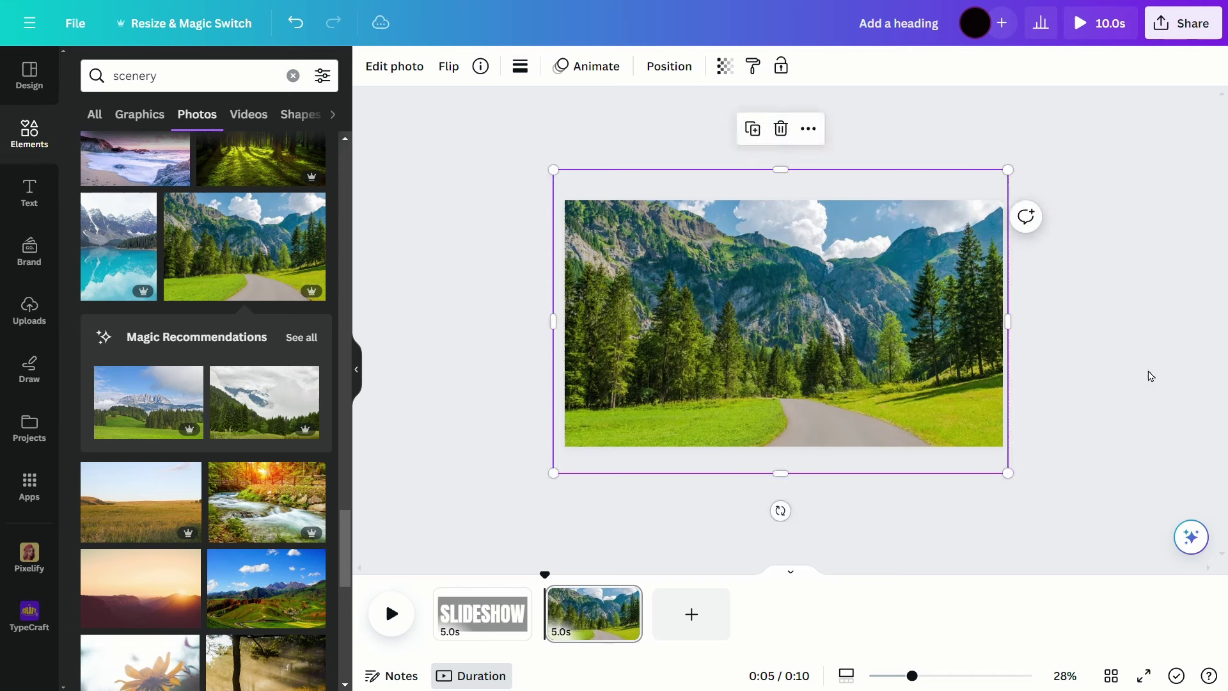
# Step: Bring the SLIDESHOW cutout above all scenery photos and apply a custom Duotone effect with white (#FFFFFF) highlights and shadows
pyautogui.click(391, 67)
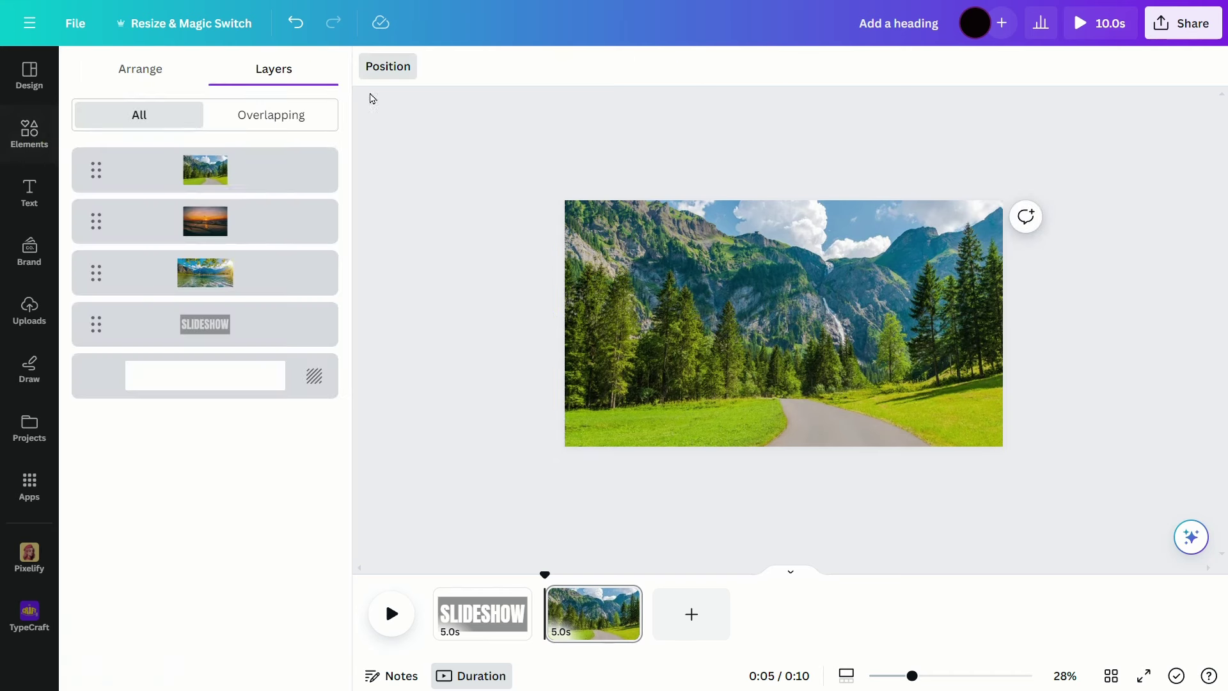
pyautogui.moveTo(252, 328); pyautogui.dragTo(259, 170)
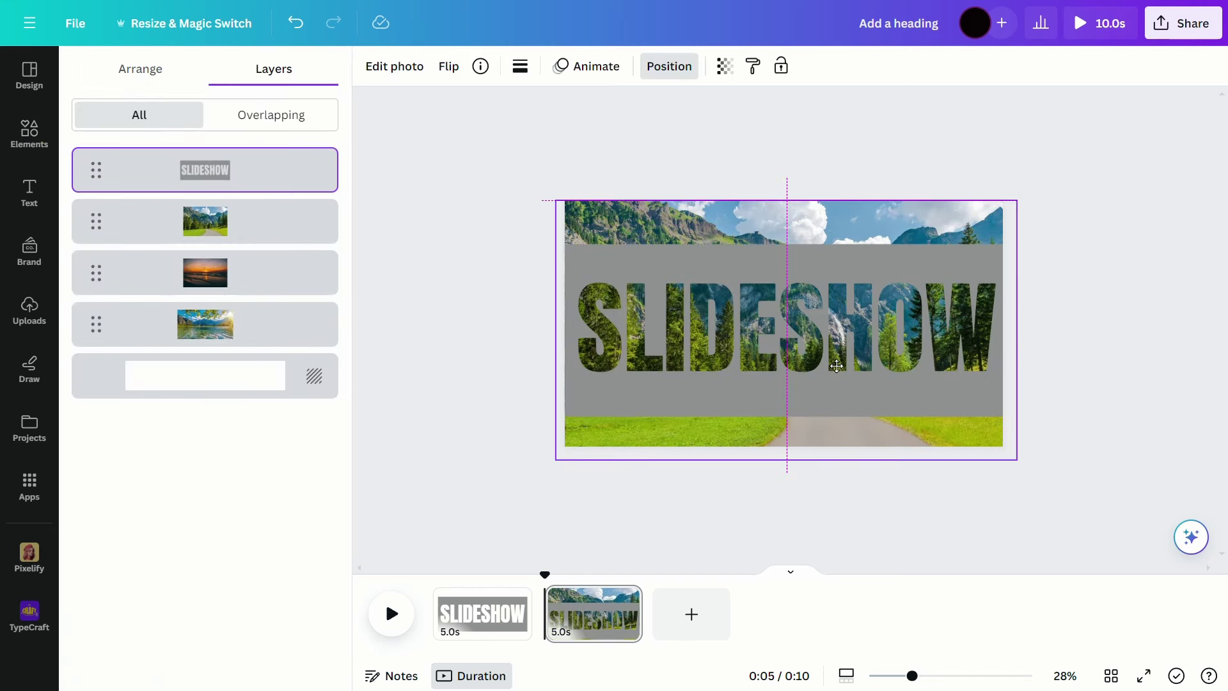
pyautogui.click(391, 71)
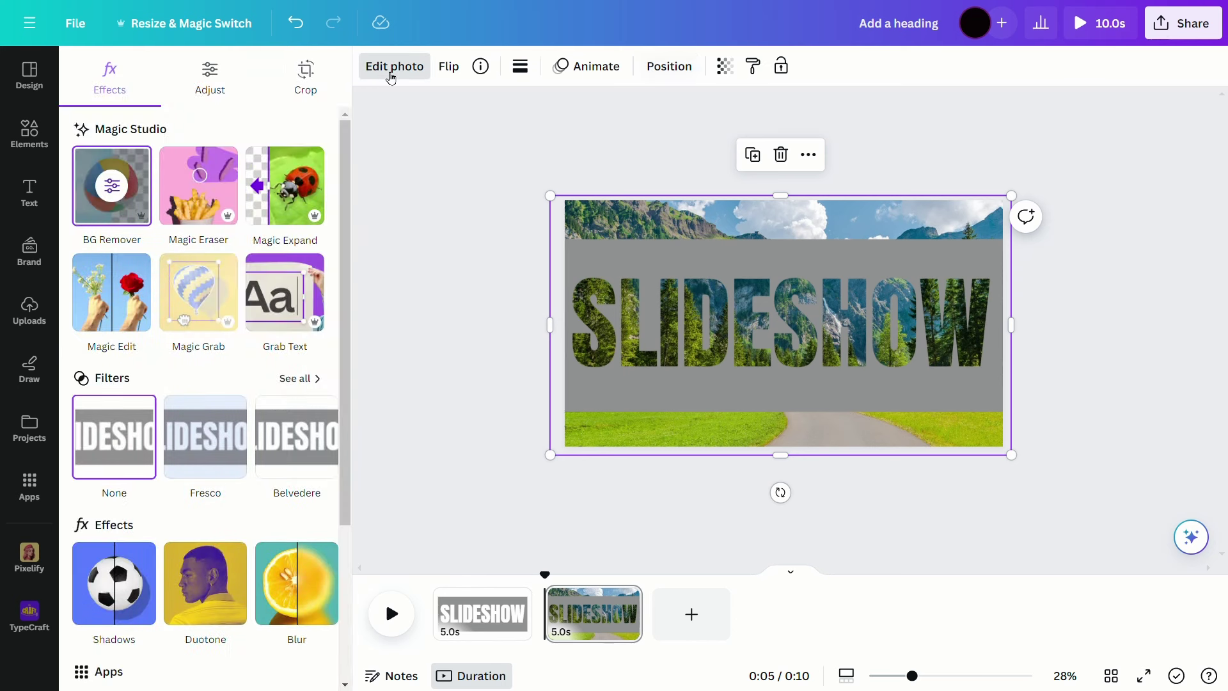
pyautogui.scroll(-3, 276, 371)
pyautogui.click(209, 379)
pyautogui.scroll(-2, 205, 276)
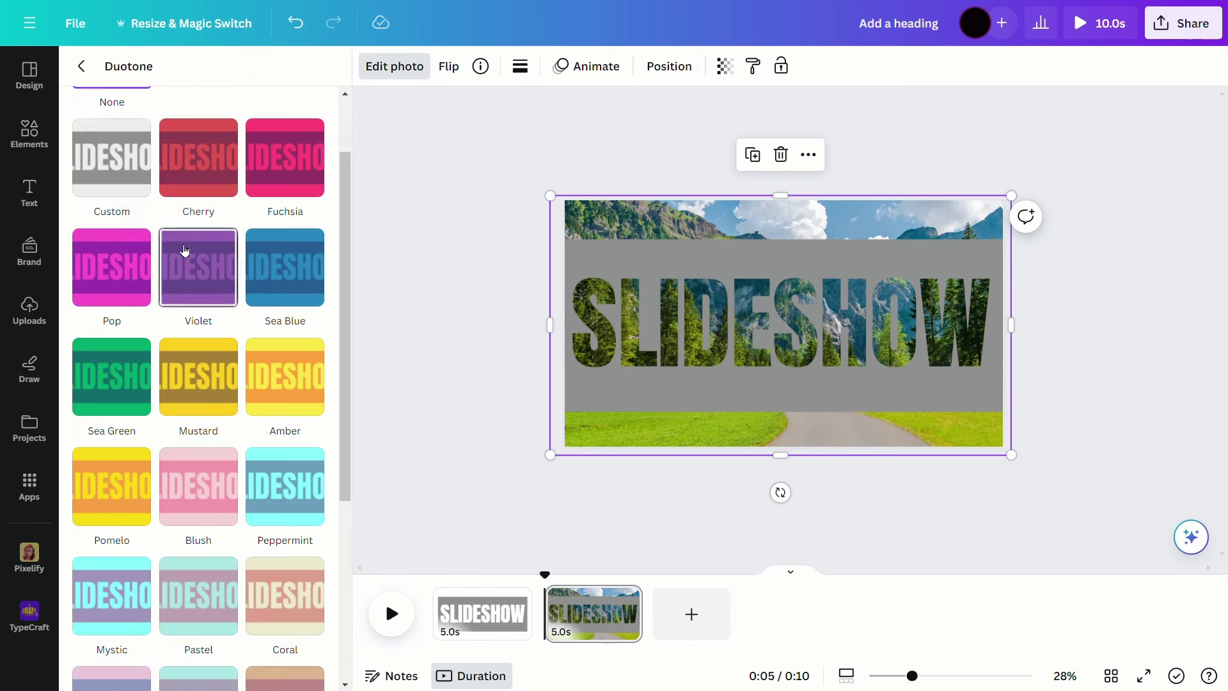
pyautogui.scroll(2, 205, 277)
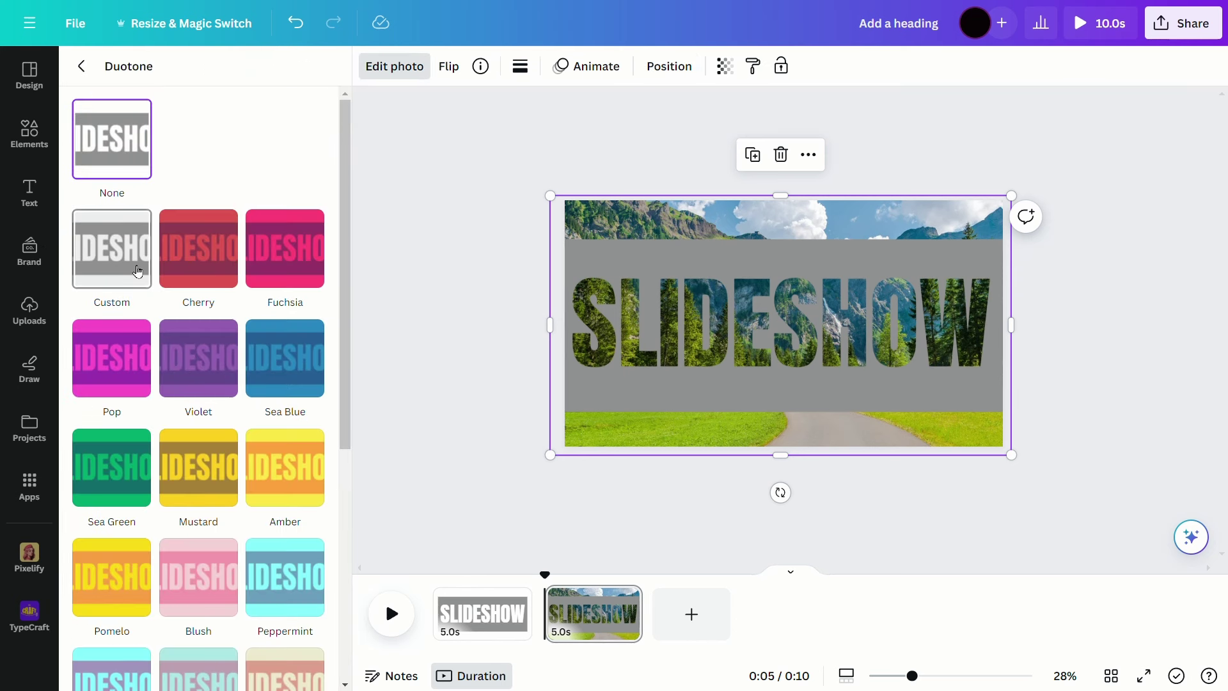
pyautogui.click(138, 272)
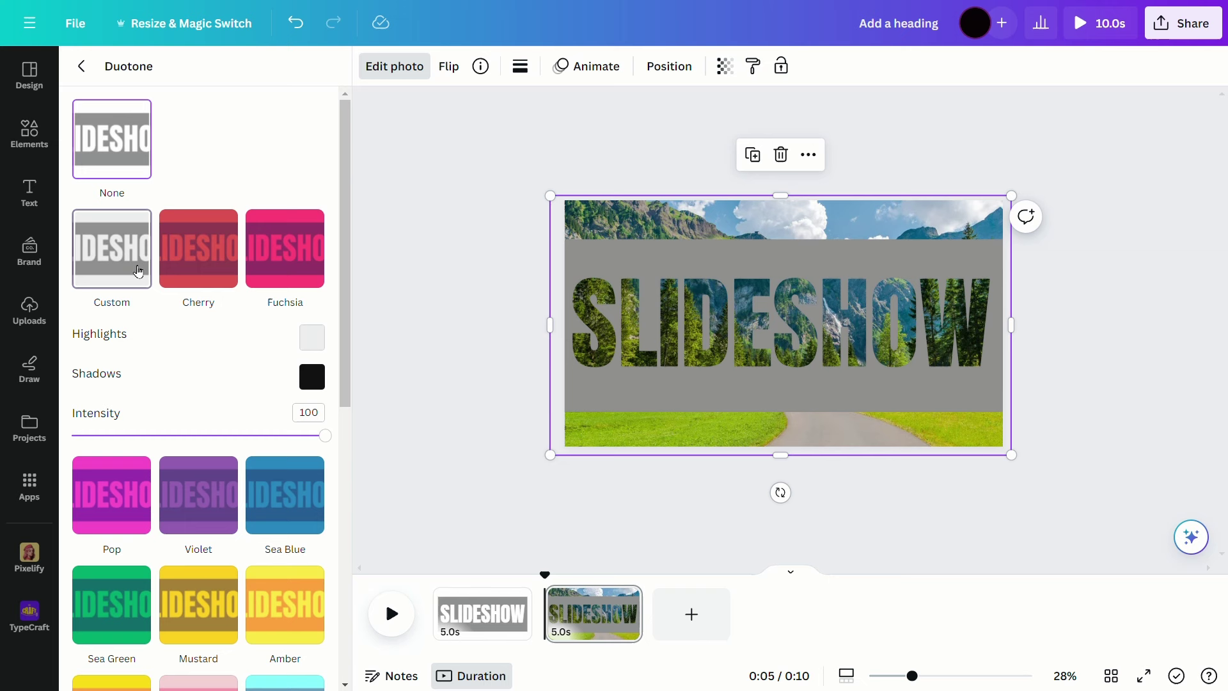
pyautogui.click(313, 345)
pyautogui.click(312, 376)
pyautogui.write('#FFFFFF')
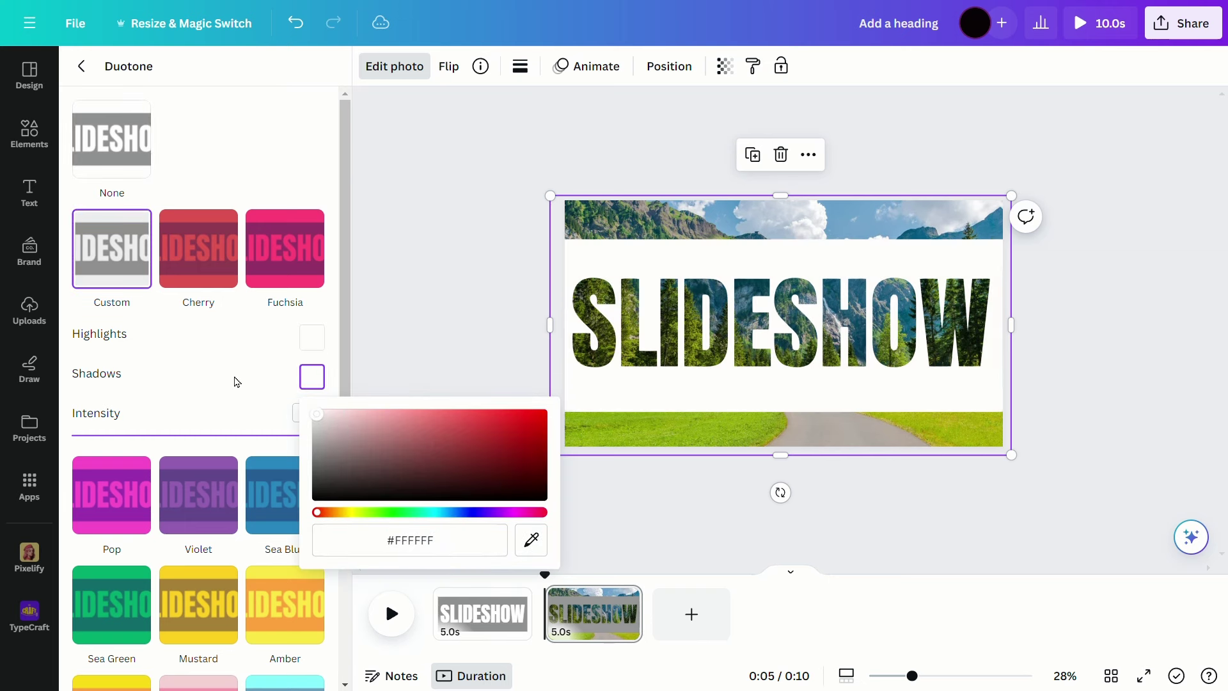
# Step: Apply a Drop shadow to the SLIDESHOW cutout with blur amount 0, distance 6 and intensity 20
pyautogui.click(394, 66)
pyautogui.click(394, 65)
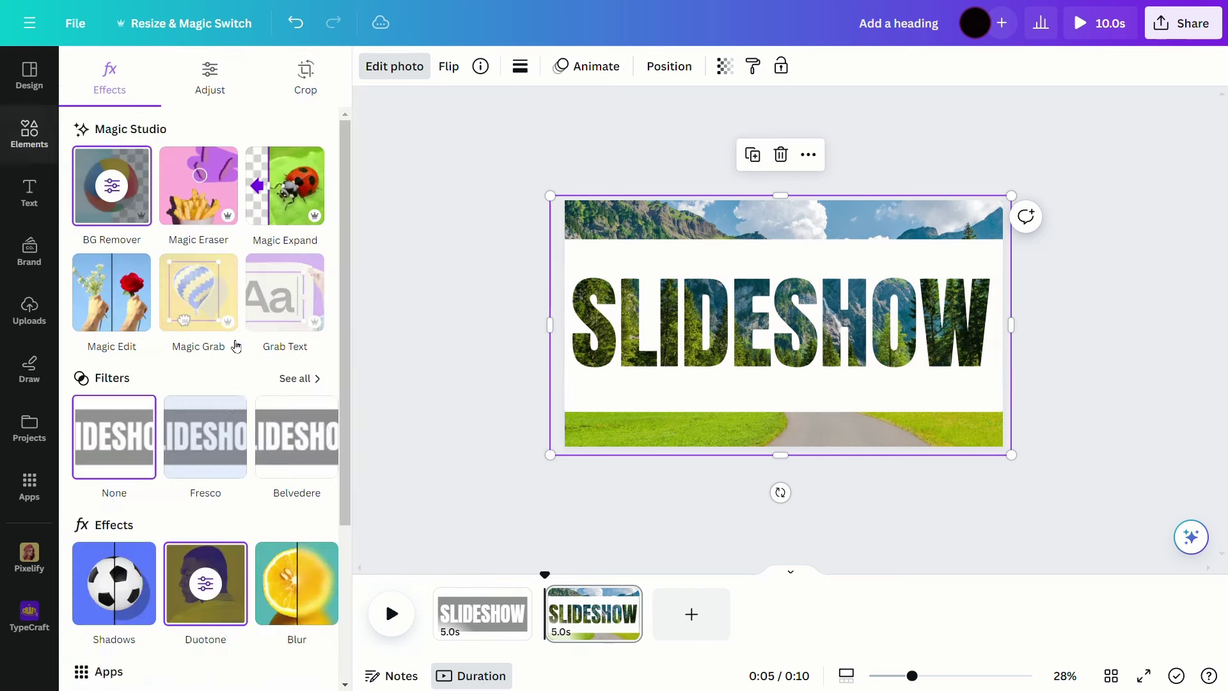
pyautogui.scroll(-3, 160, 383)
pyautogui.click(120, 432)
pyautogui.click(209, 291)
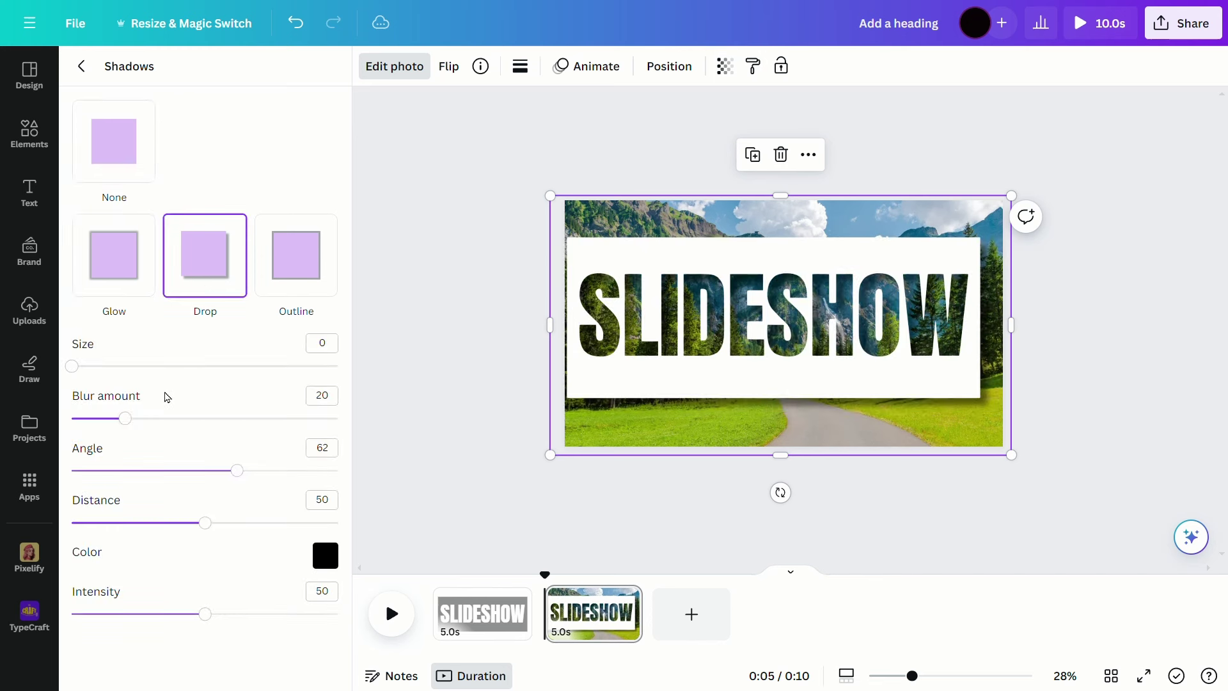
pyautogui.hotkey('ctrl', 'z')
pyautogui.click(202, 301)
pyautogui.moveTo(126, 419); pyautogui.dragTo(69, 420)
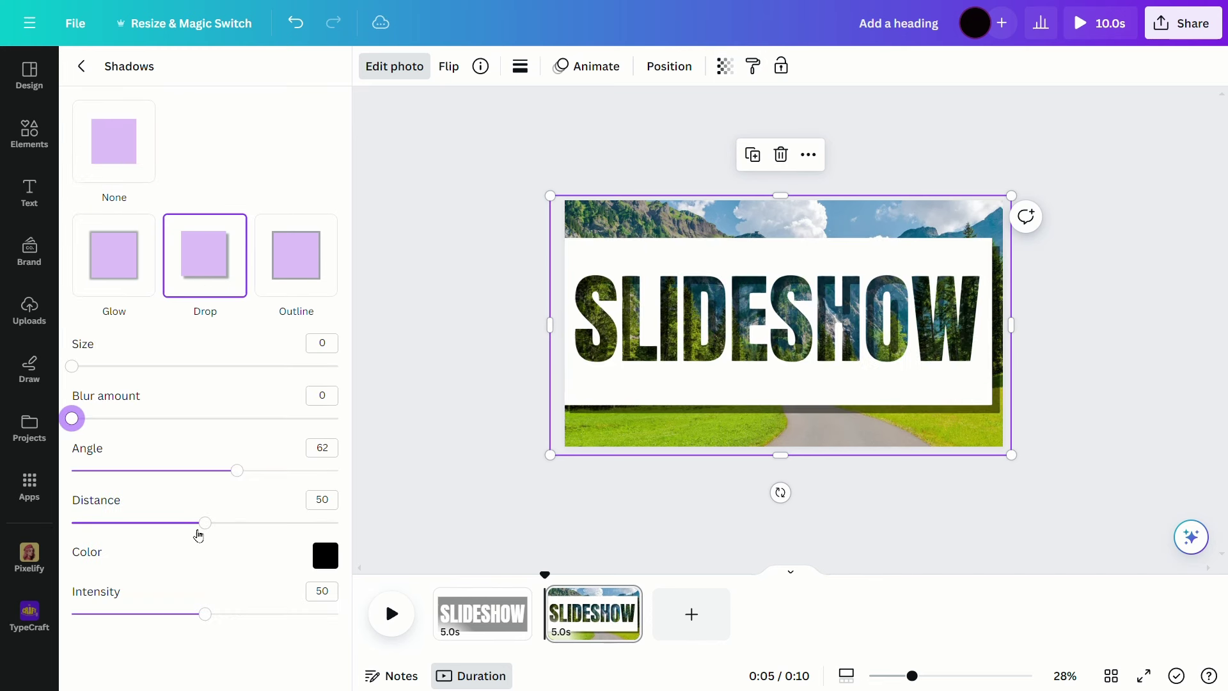
pyautogui.moveTo(199, 536); pyautogui.dragTo(94, 528)
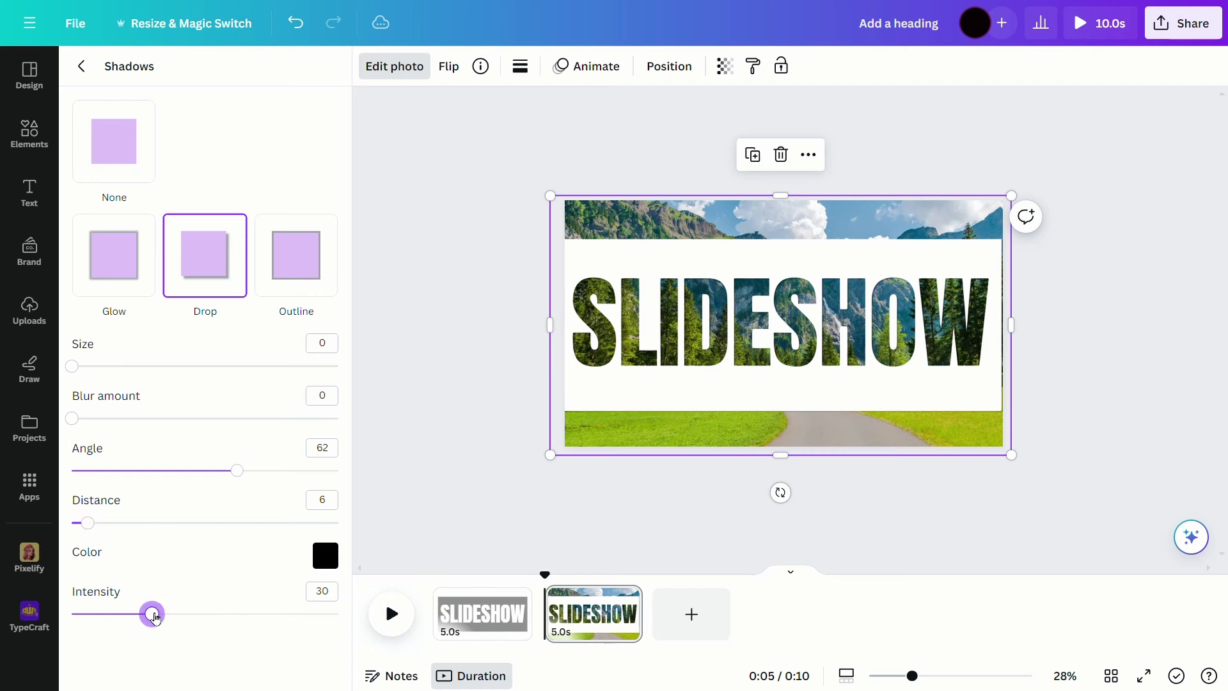
pyautogui.moveTo(154, 617); pyautogui.dragTo(267, 626)
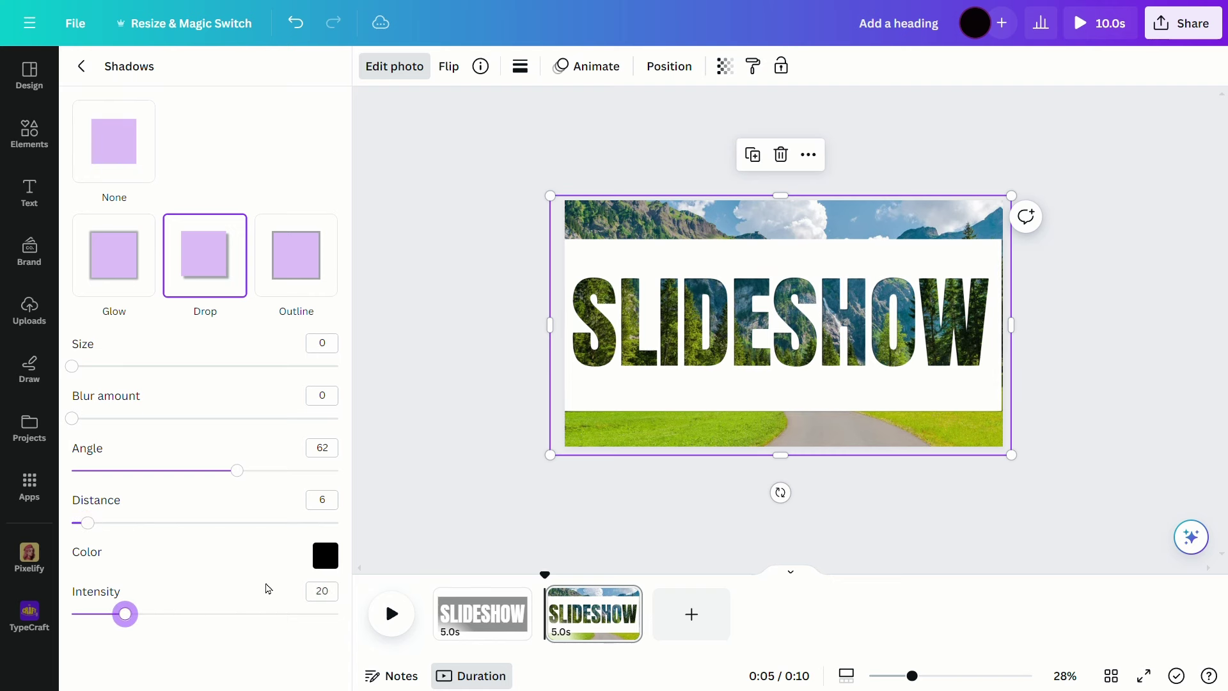
# Step: Center the SLIDESHOW cutout horizontally on the page
pyautogui.click(466, 398)
pyautogui.moveTo(916, 374); pyautogui.dragTo(858, 375)
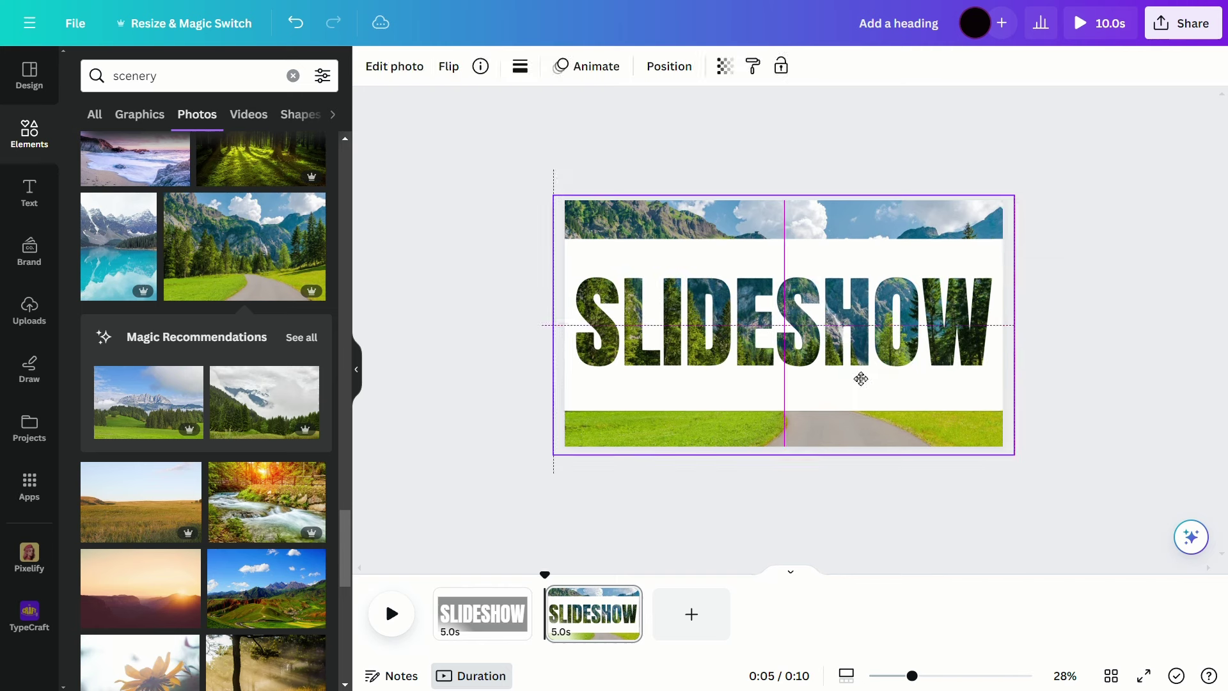
pyautogui.click(1068, 380)
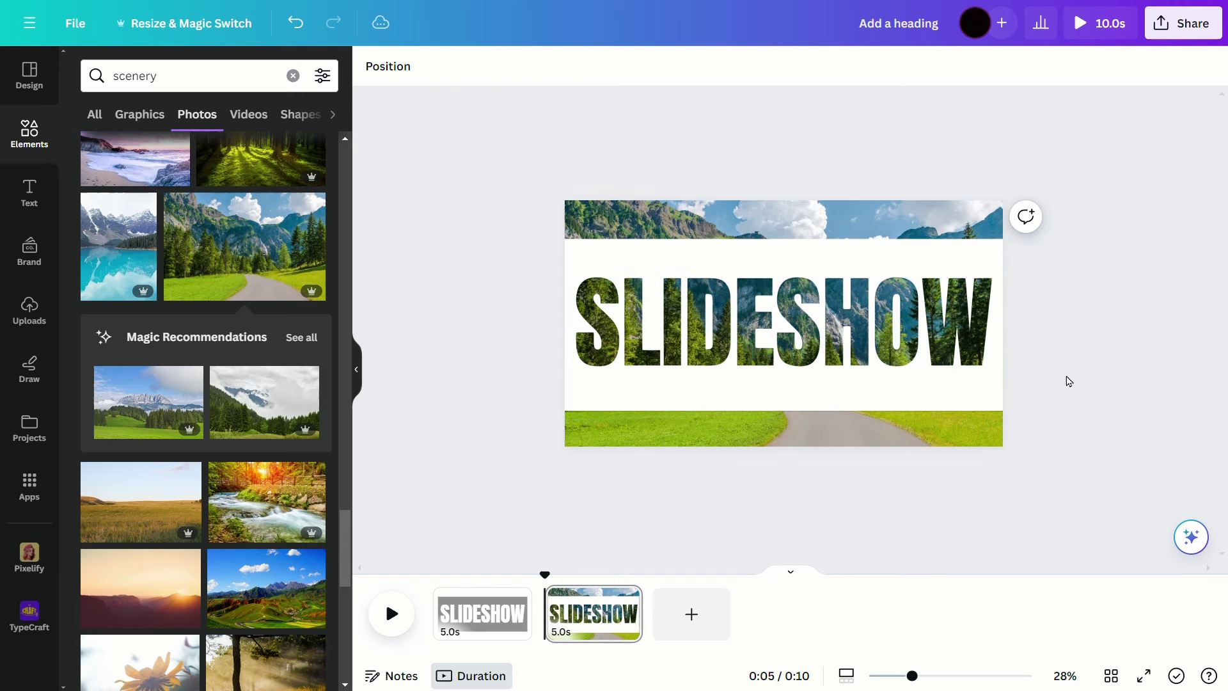
# Step: Add a square shape, stretch it over the exposed photo strip above the cutout, and duplicate it over the strip below
pyautogui.click(31, 140)
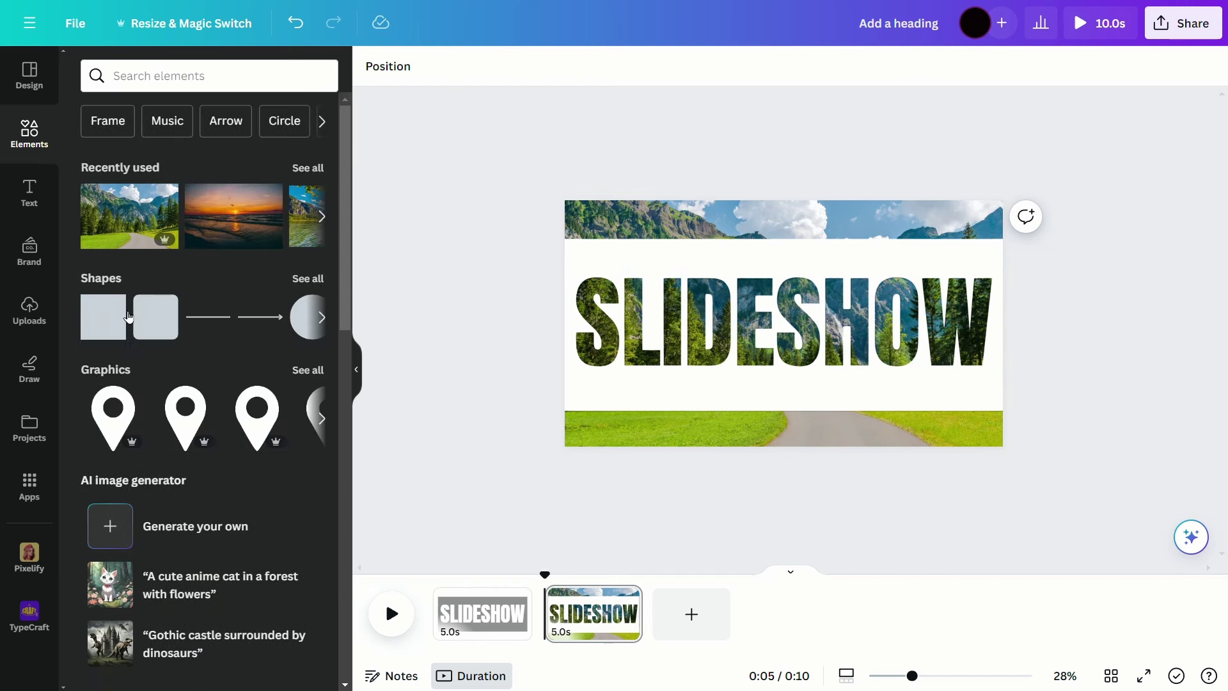
pyautogui.click(93, 320)
pyautogui.moveTo(792, 329); pyautogui.dragTo(1053, 238)
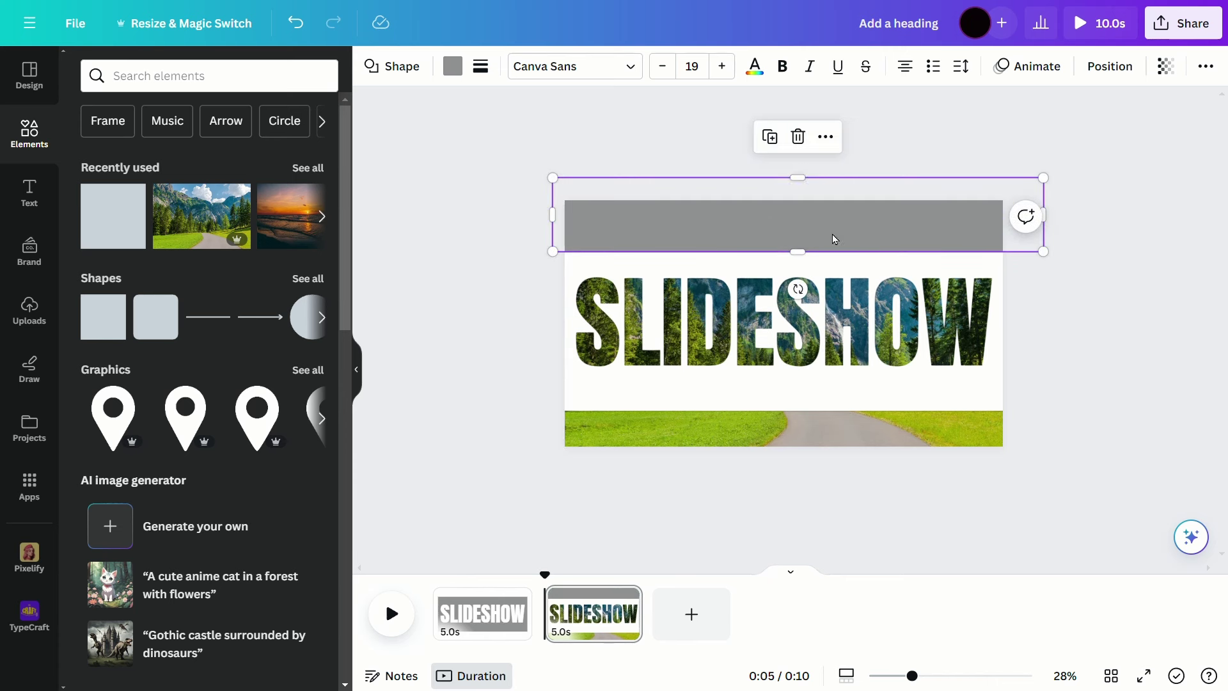
pyautogui.moveTo(841, 199); pyautogui.dragTo(886, 448)
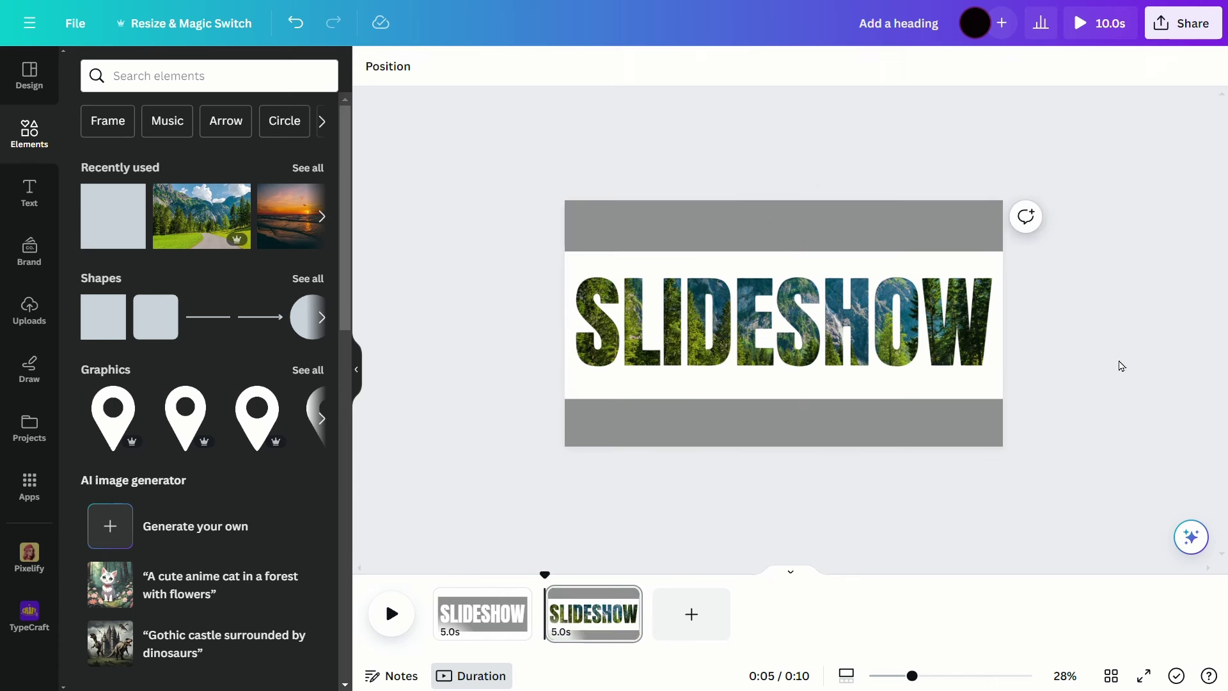
# Step: Recolor the lower bar white and apply that color change to every matching element across all pages
pyautogui.click(452, 66)
pyautogui.click(267, 164)
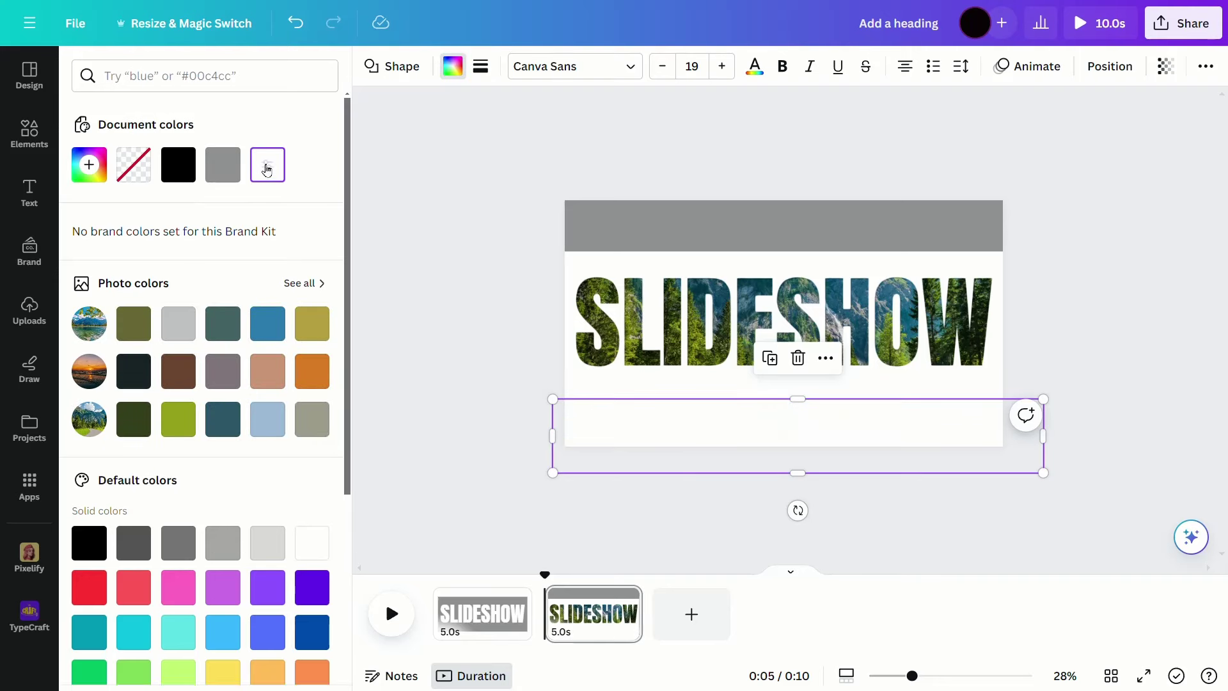
pyautogui.click(177, 662)
pyautogui.click(366, 384)
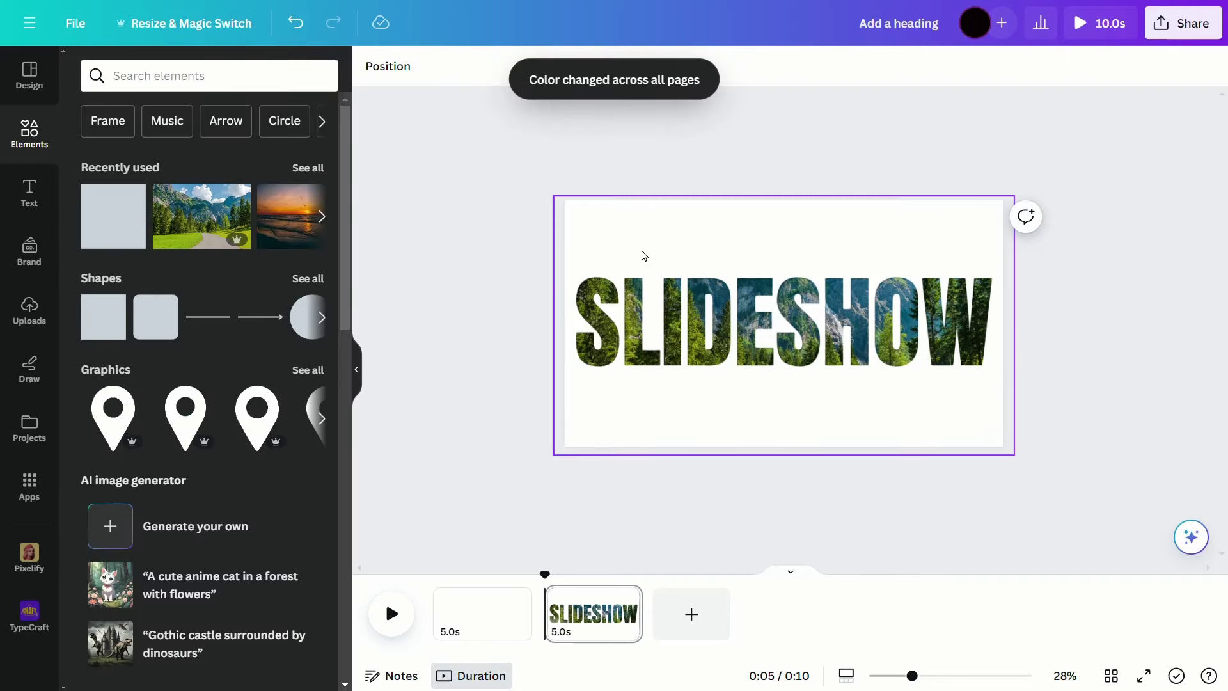
# Step: Display the page's layers and shorten the second page's duration to 2.4 seconds
pyautogui.click(381, 67)
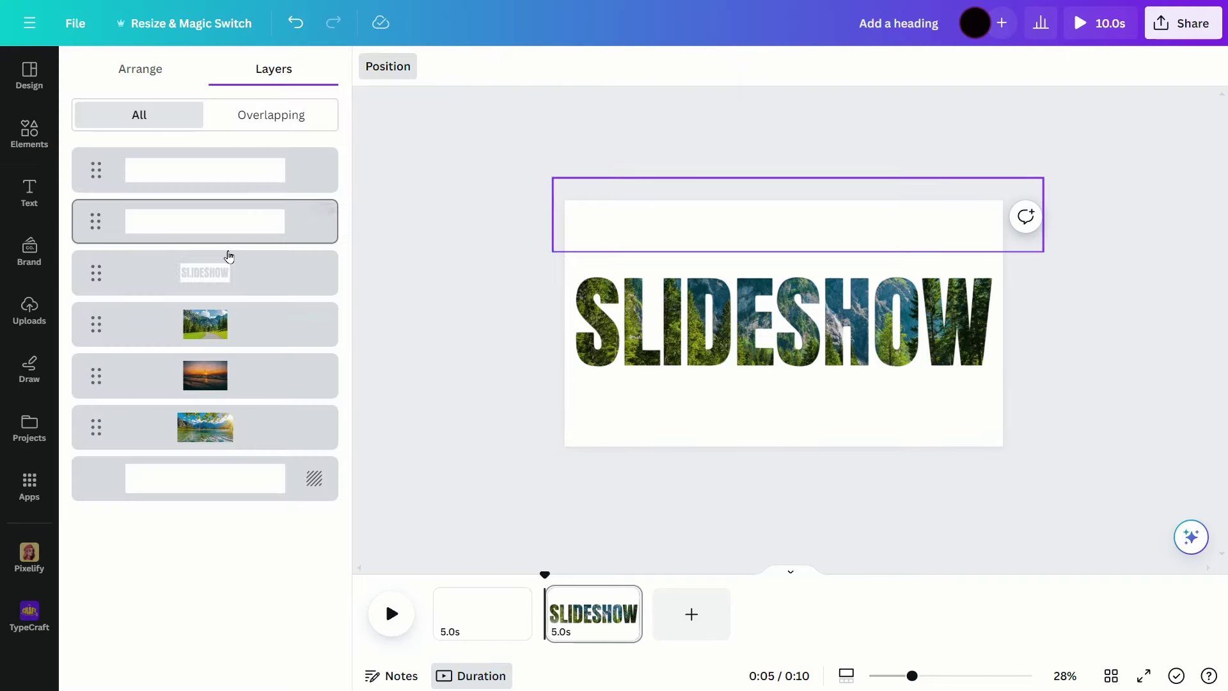
pyautogui.click(250, 332)
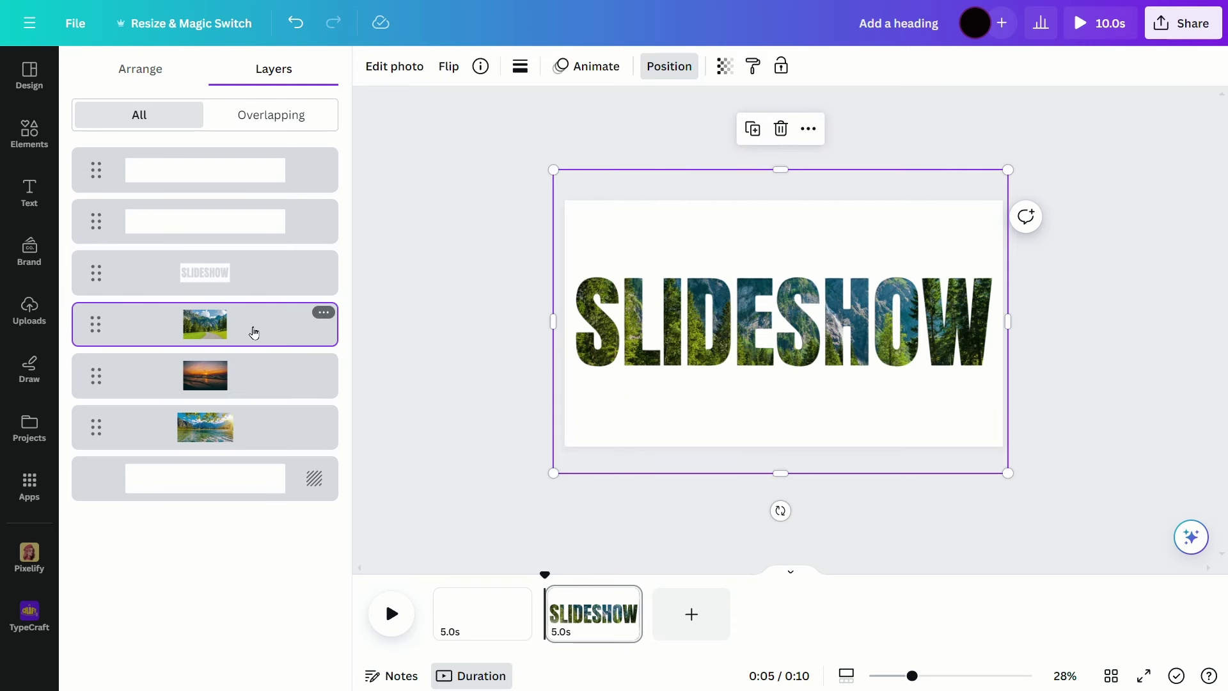
pyautogui.moveTo(641, 608); pyautogui.dragTo(603, 595)
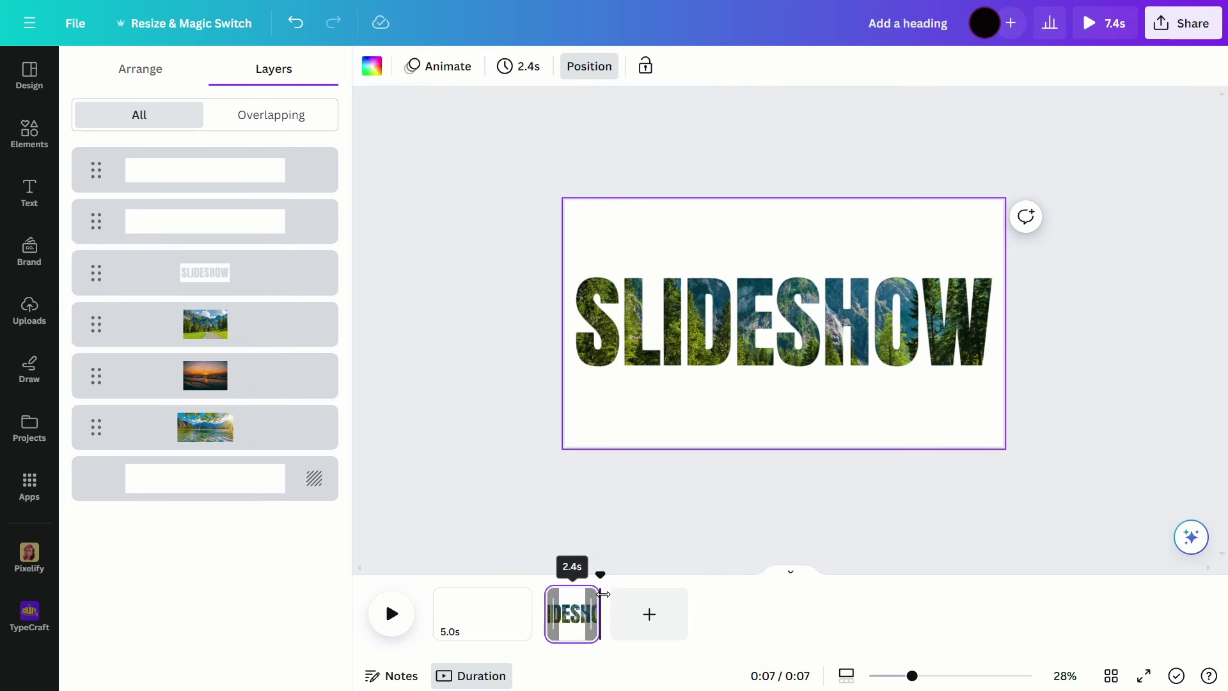
pyautogui.rightClick(576, 611)
pyautogui.click(694, 340)
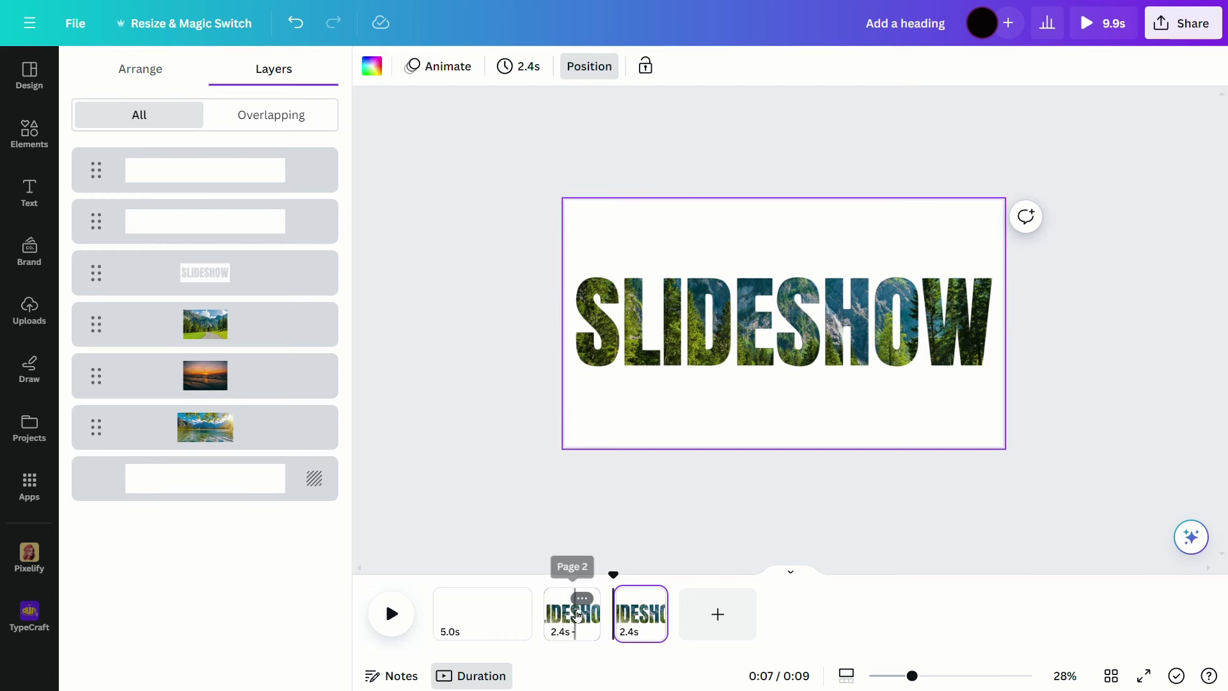
pyautogui.click(650, 598)
pyautogui.click(775, 371)
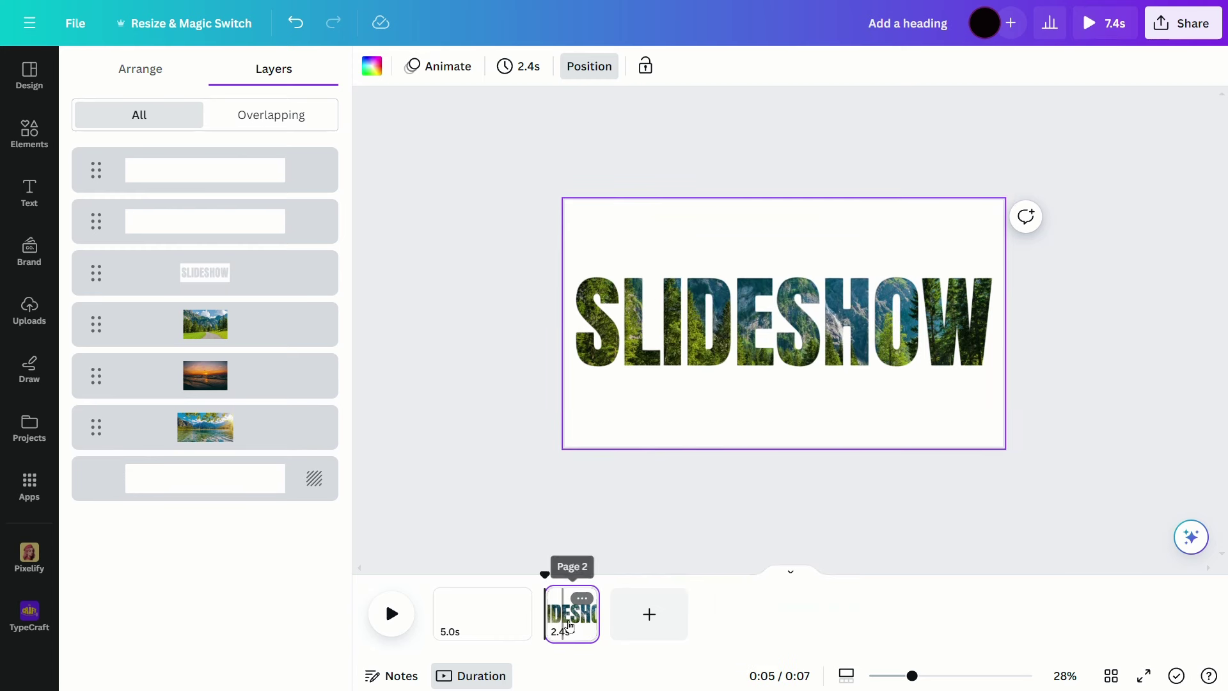
# Step: Move the sunset photo off the right edge of the second page and the lake photo off its left edge
pyautogui.click(277, 375)
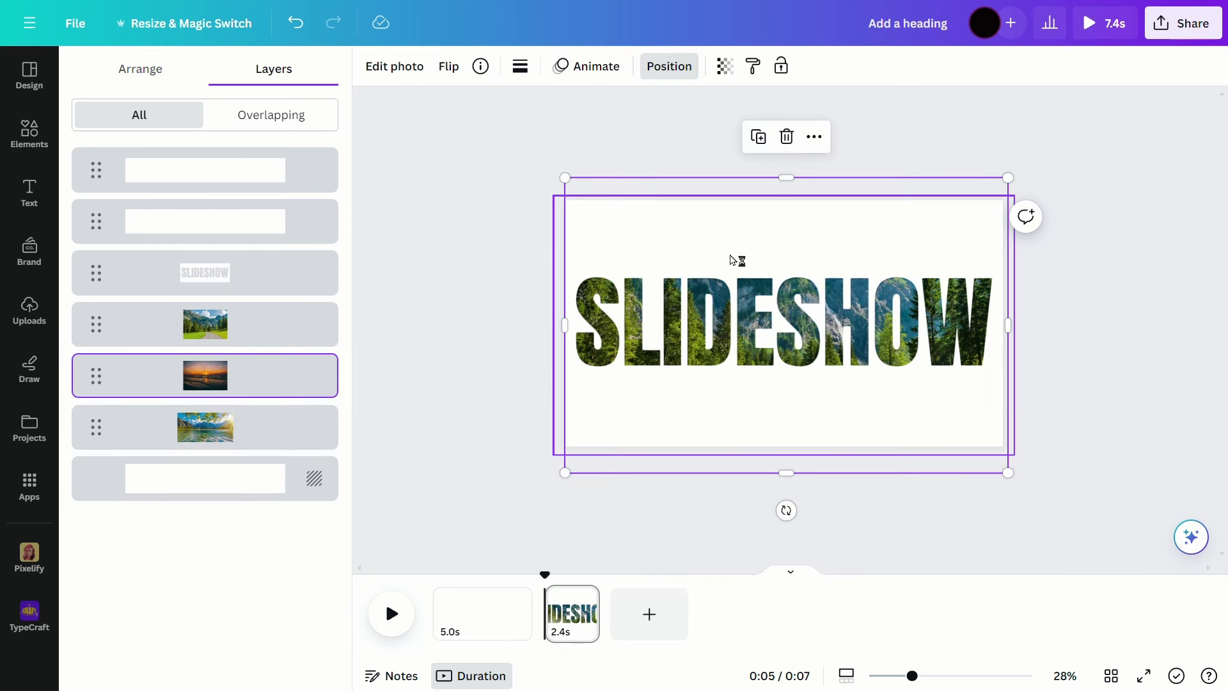
pyautogui.moveTo(688, 265); pyautogui.dragTo(1053, 273)
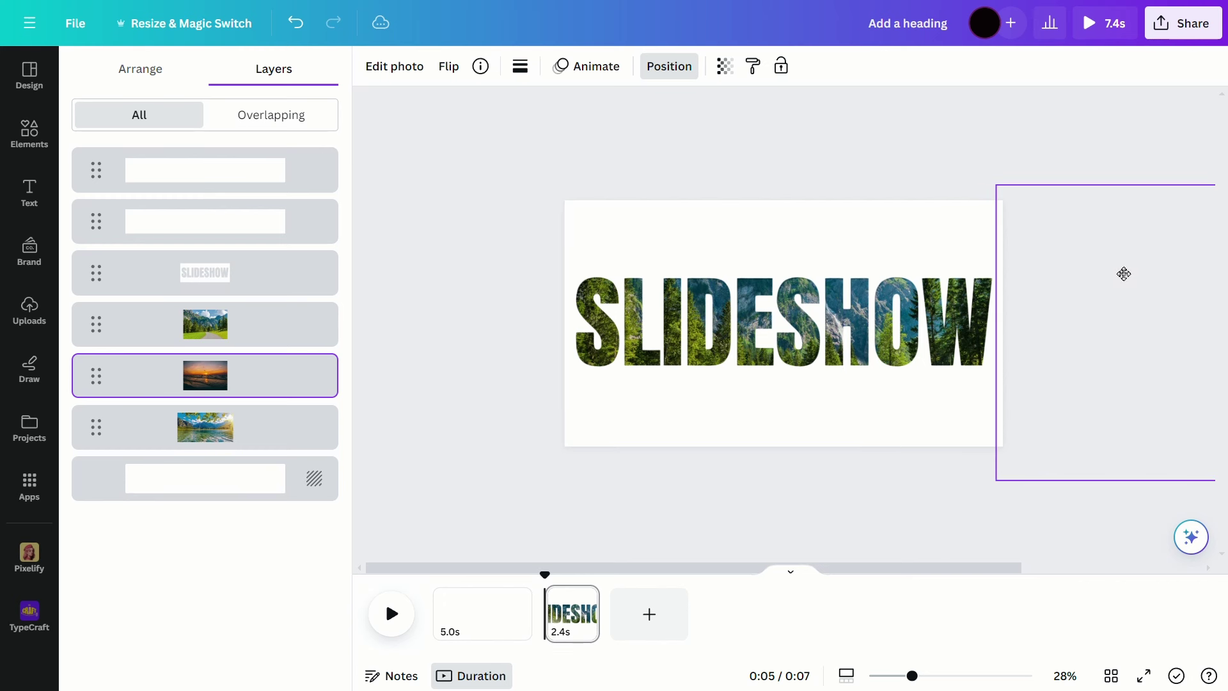
pyautogui.moveTo(1123, 274); pyautogui.dragTo(1124, 274)
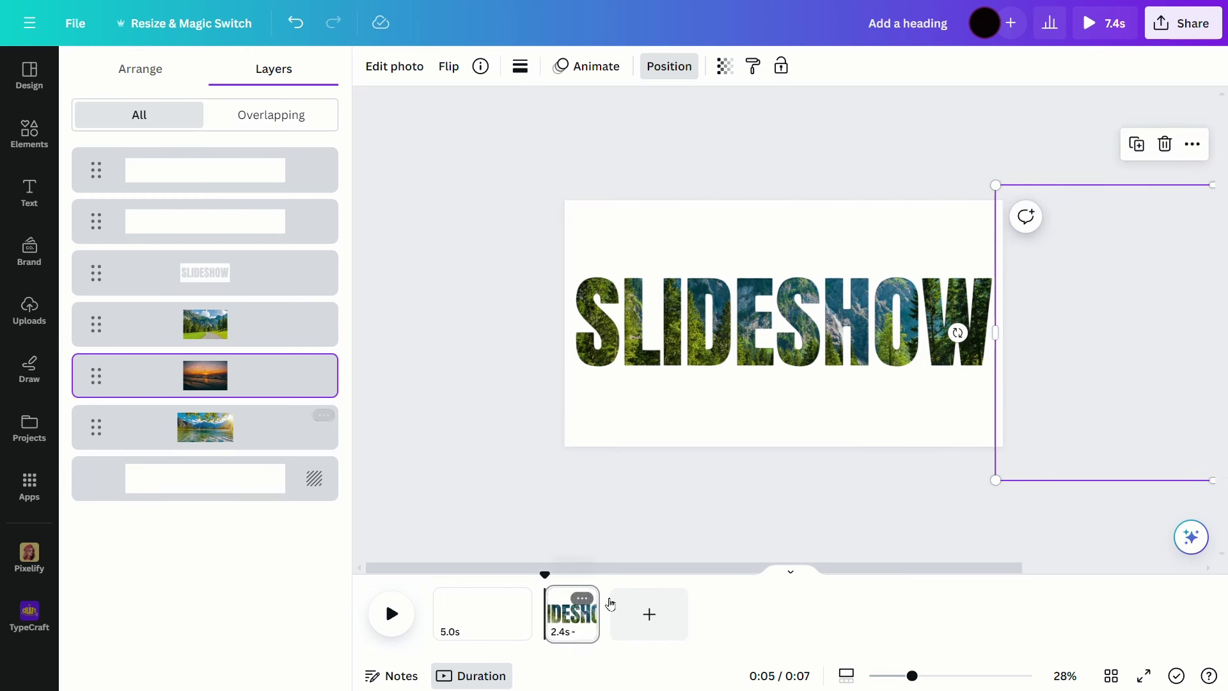
pyautogui.click(268, 447)
pyautogui.moveTo(909, 250); pyautogui.dragTo(456, 250)
pyautogui.click(669, 66)
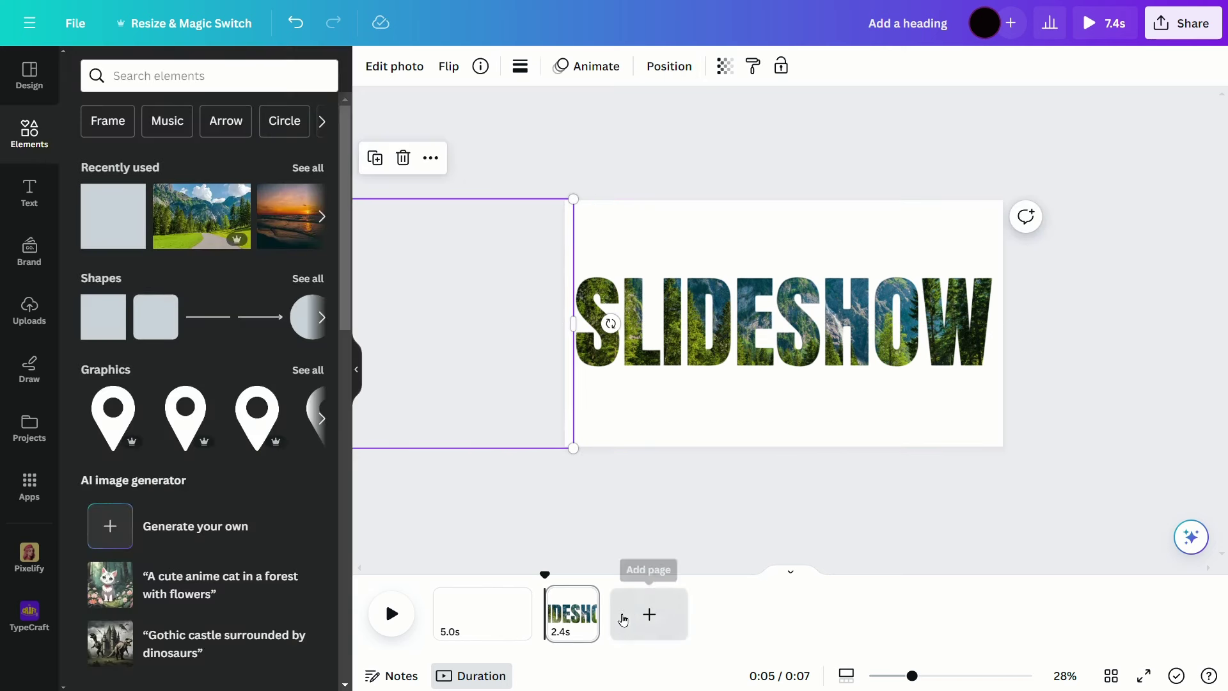
# Step: Duplicate the second page and fill the copy's lettering with the sunset photo by layering it above the forest photo and moving it onto the page
pyautogui.rightClick(596, 609)
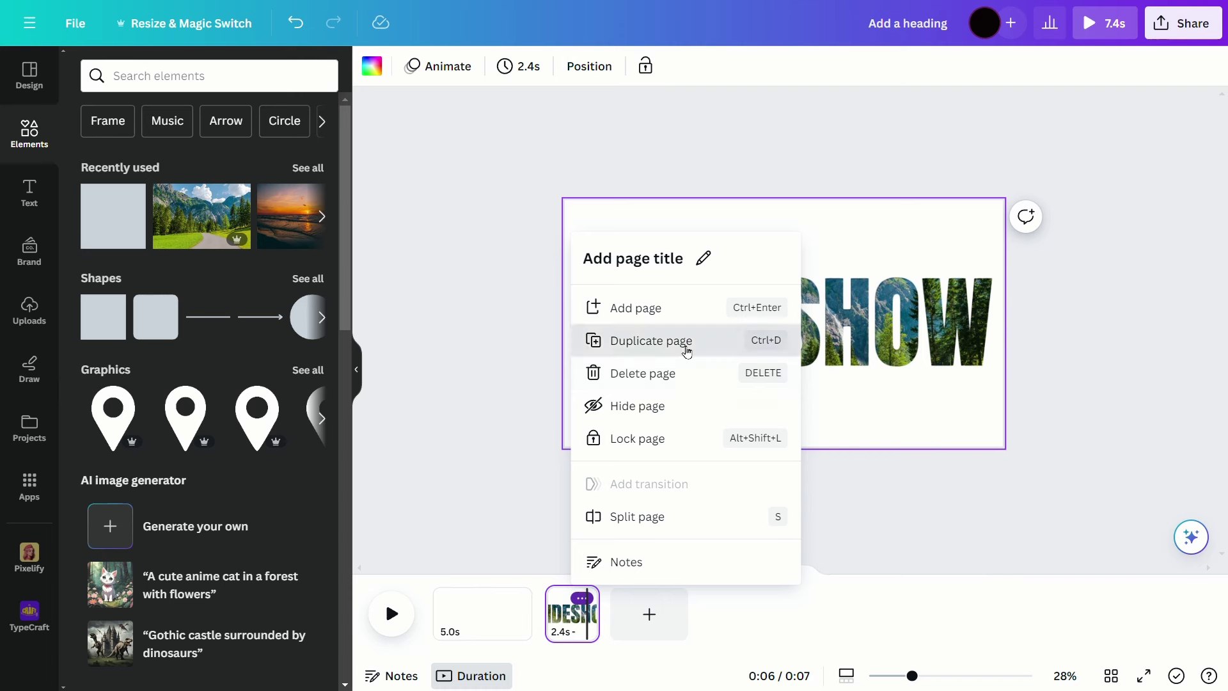
pyautogui.click(682, 342)
pyautogui.click(589, 65)
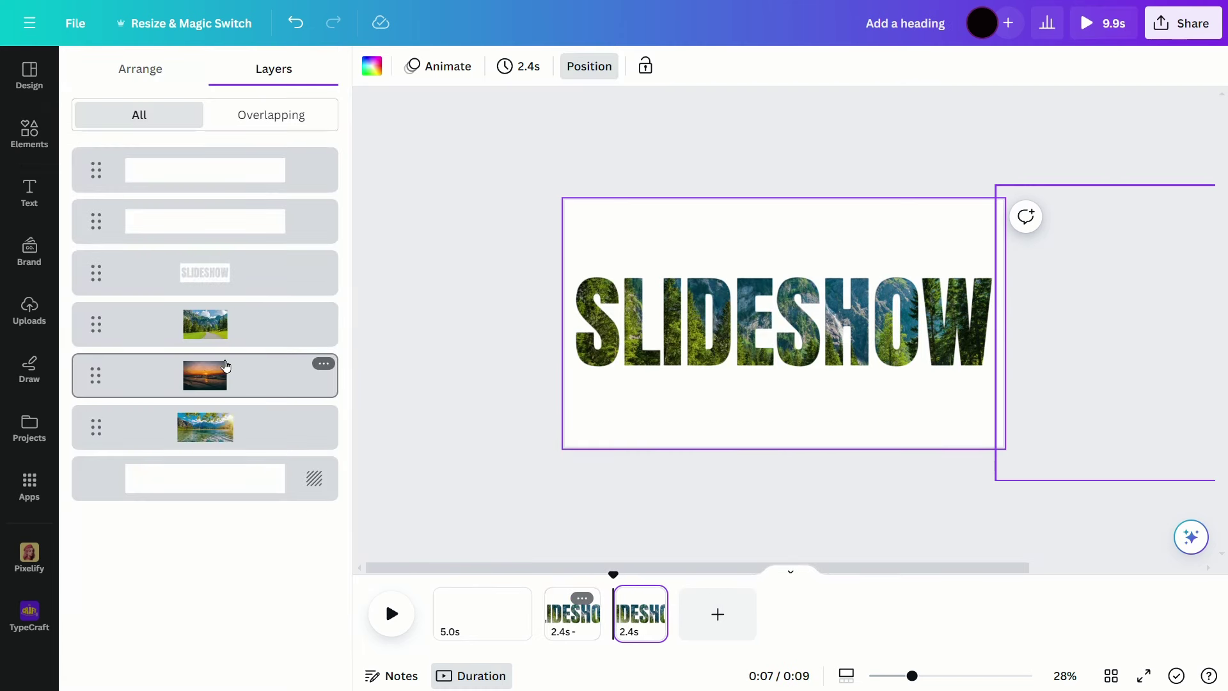
pyautogui.click(205, 375)
pyautogui.click(672, 67)
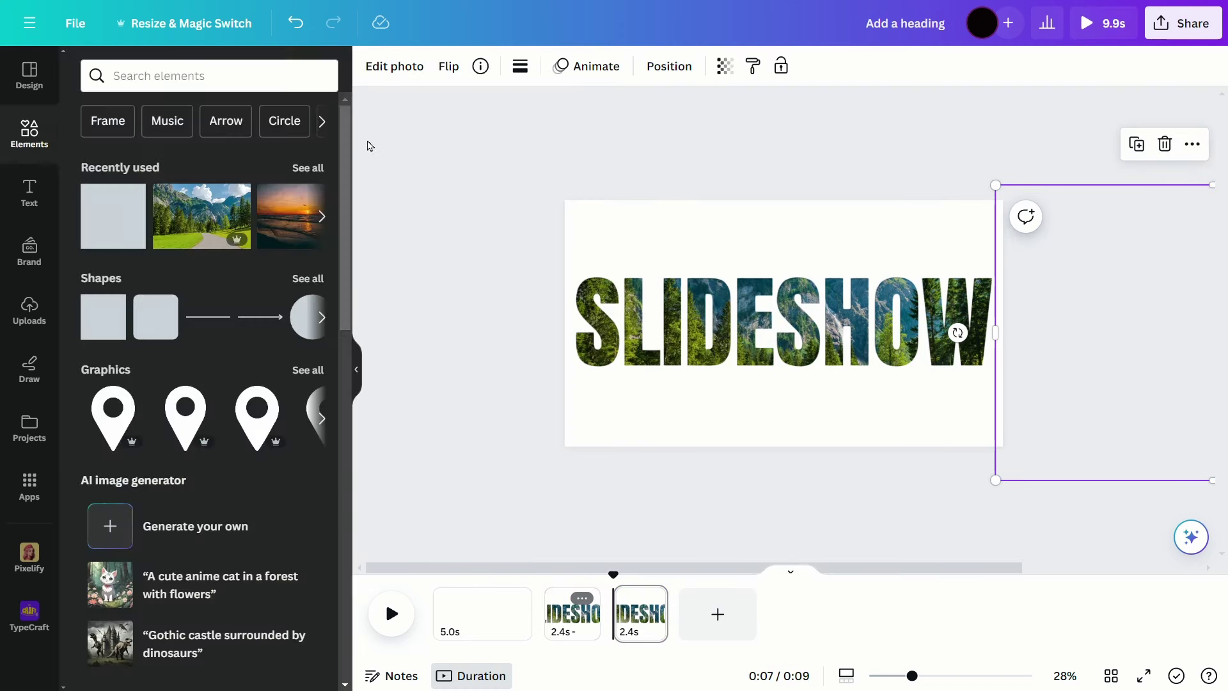
pyautogui.click(676, 75)
pyautogui.moveTo(205, 376); pyautogui.dragTo(211, 323)
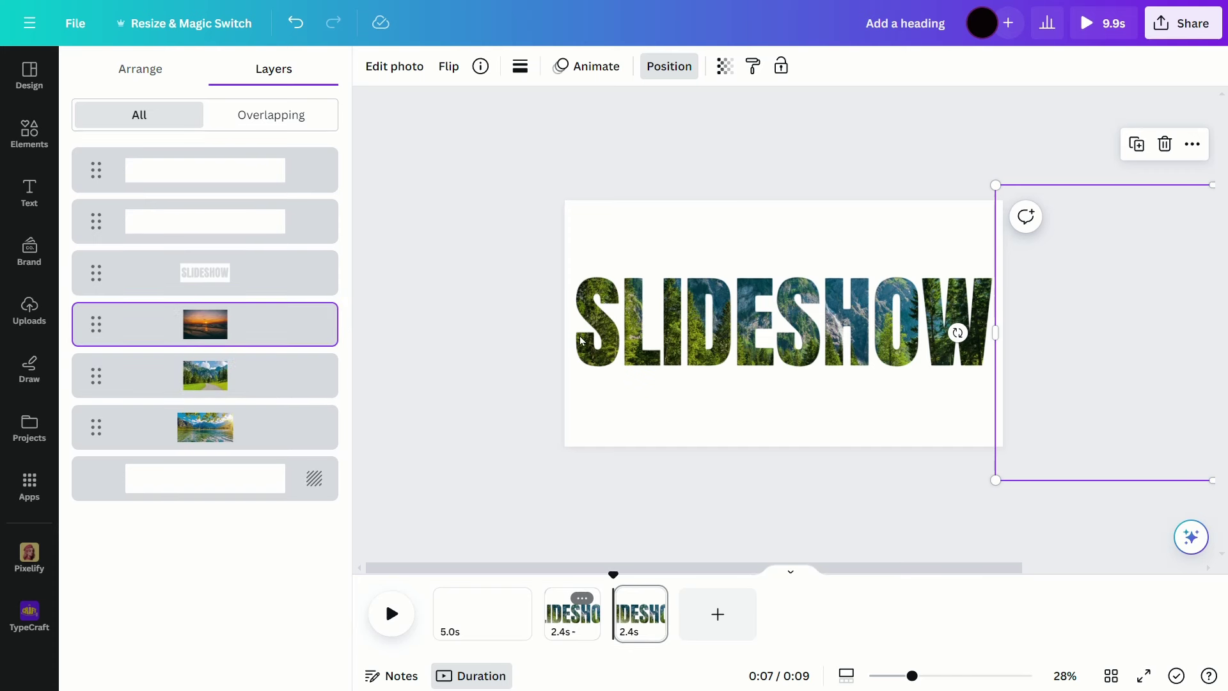
pyautogui.moveTo(1131, 381); pyautogui.dragTo(688, 371)
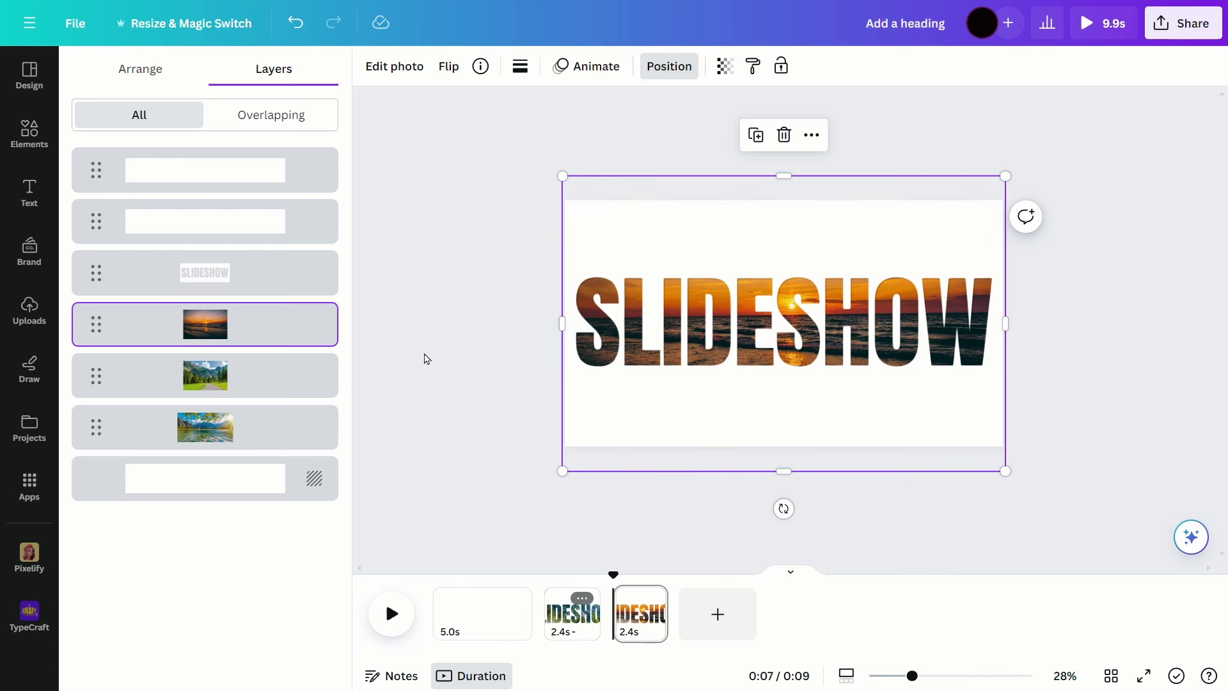
# Step: Duplicate the sunset page and fill the copy's lettering with the lake photo by layering it above the sunset and moving it onto the page
pyautogui.click(651, 598)
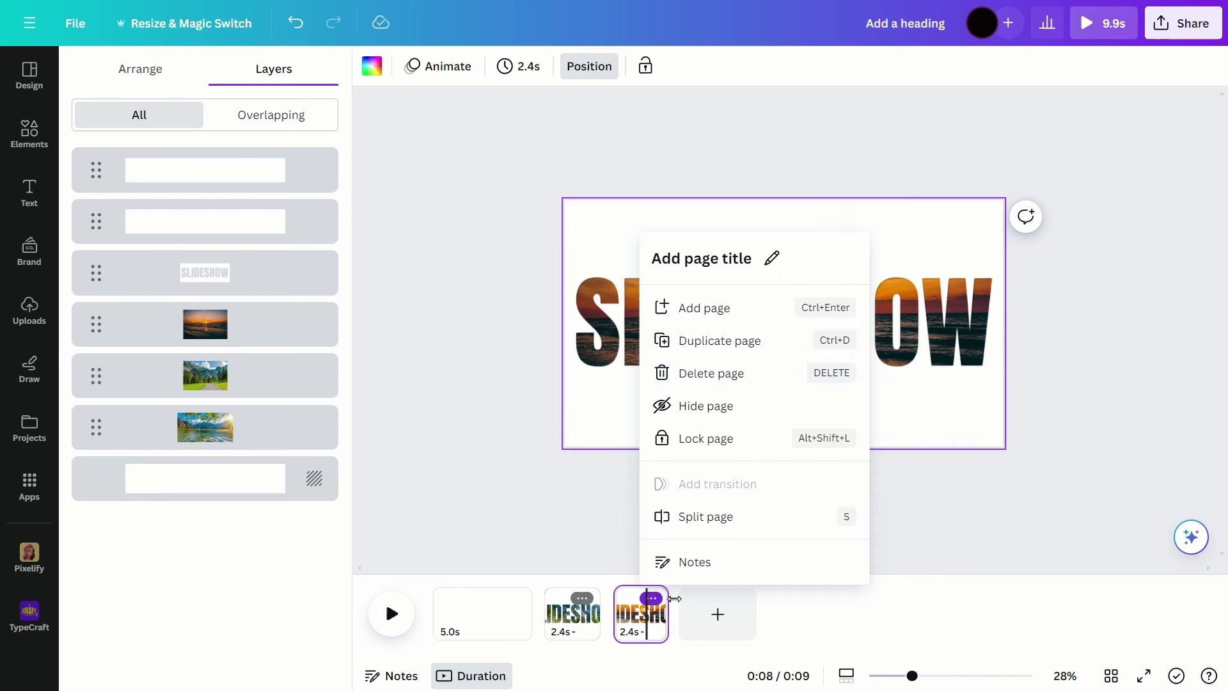
pyautogui.click(757, 343)
pyautogui.moveTo(240, 427); pyautogui.dragTo(298, 317)
pyautogui.moveTo(529, 284); pyautogui.dragTo(946, 309)
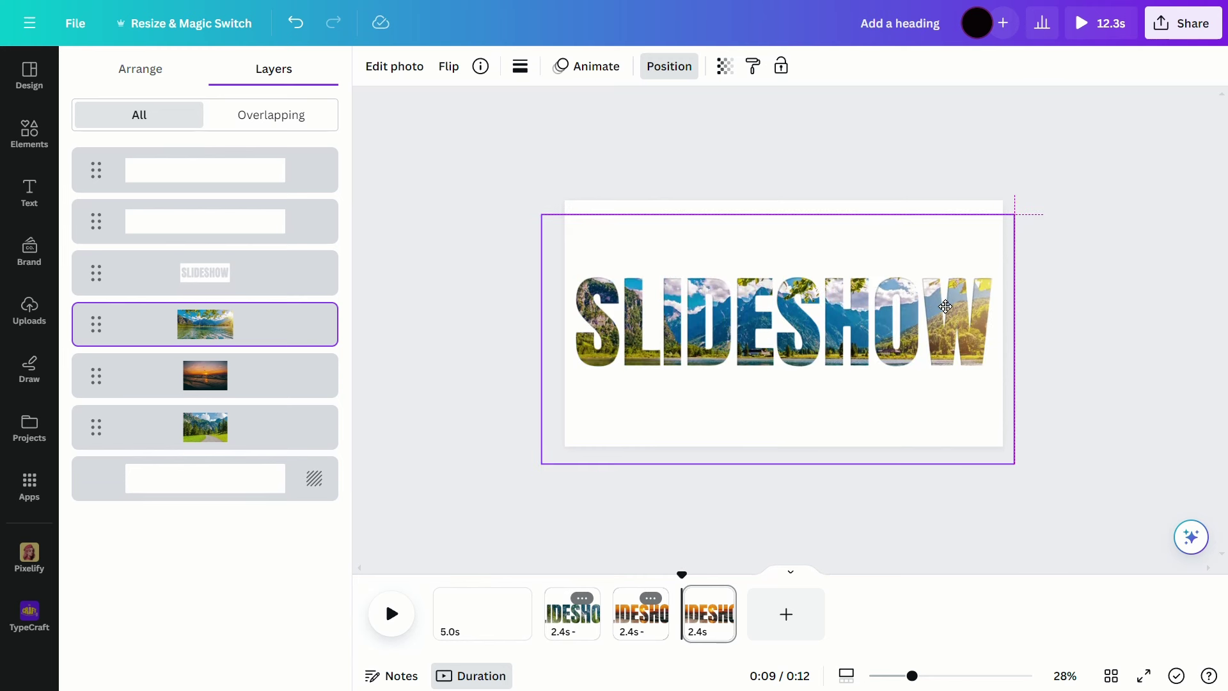
# Step: Add Match & Move transitions of 1.2 seconds between the forest and sunset pages and between the sunset and lake pages
pyautogui.click(1091, 349)
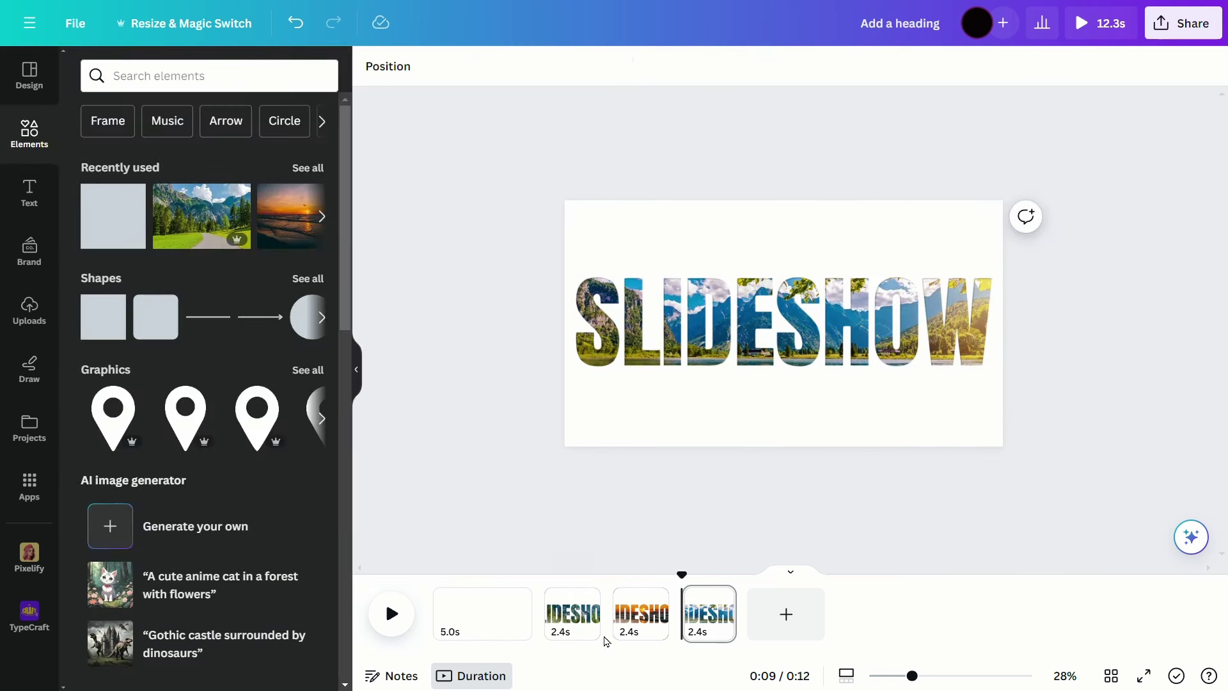
pyautogui.click(606, 613)
pyautogui.click(99, 363)
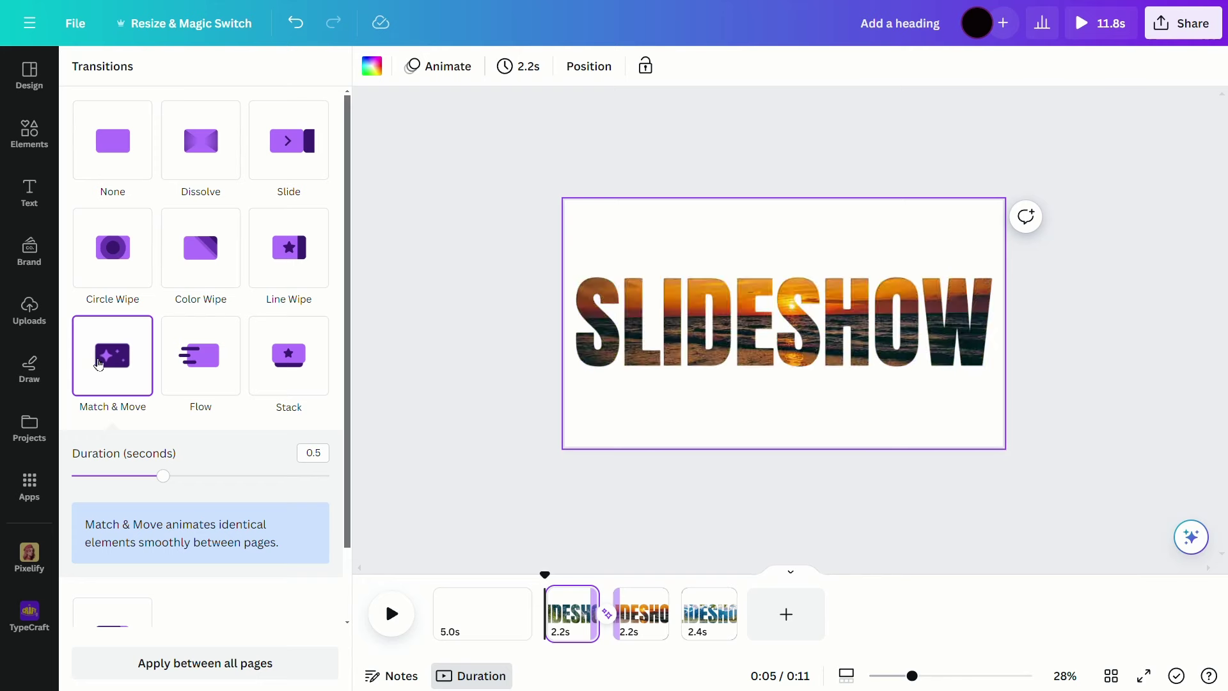
pyautogui.moveTo(163, 476); pyautogui.dragTo(323, 476)
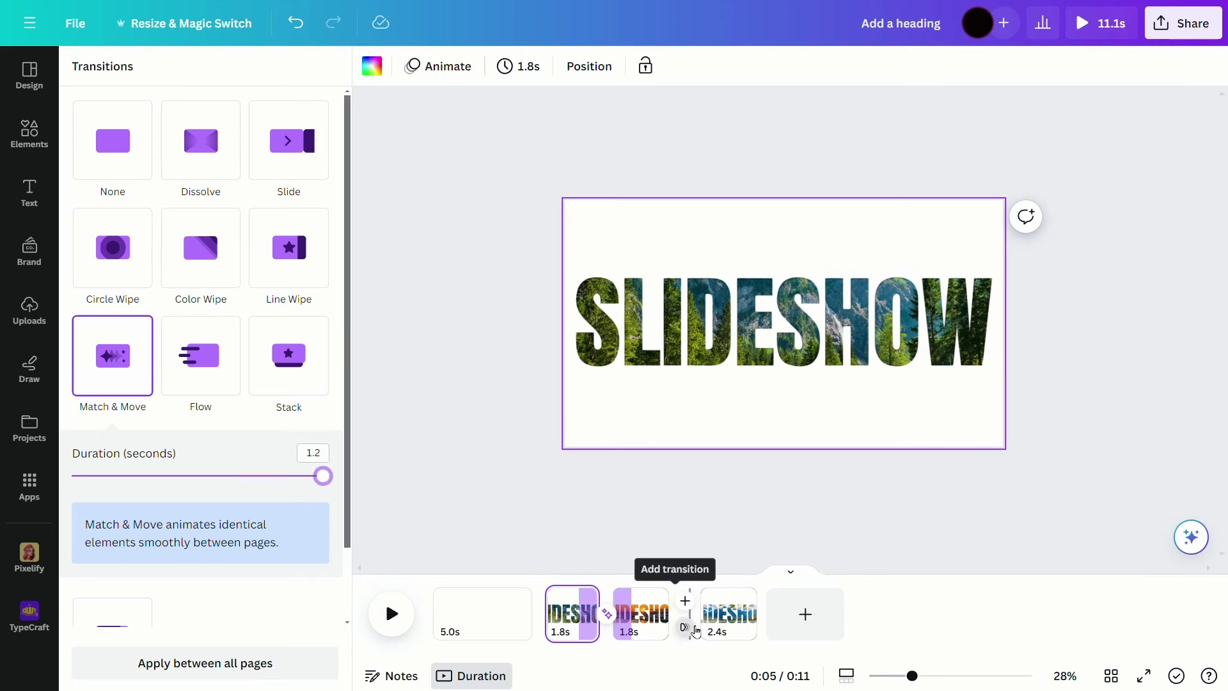
pyautogui.click(677, 616)
pyautogui.click(132, 387)
pyautogui.moveTo(192, 475); pyautogui.dragTo(333, 477)
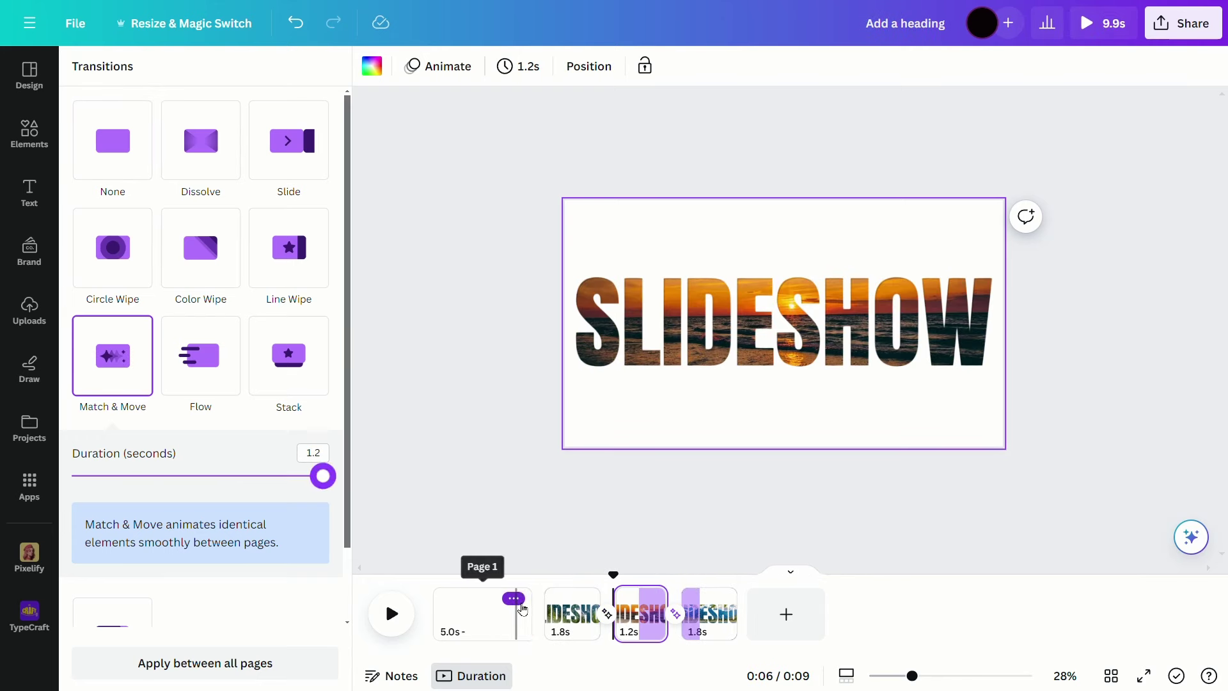
# Step: Delete the blank first page so the video starts with the forest lettering
pyautogui.click(516, 599)
pyautogui.click(611, 372)
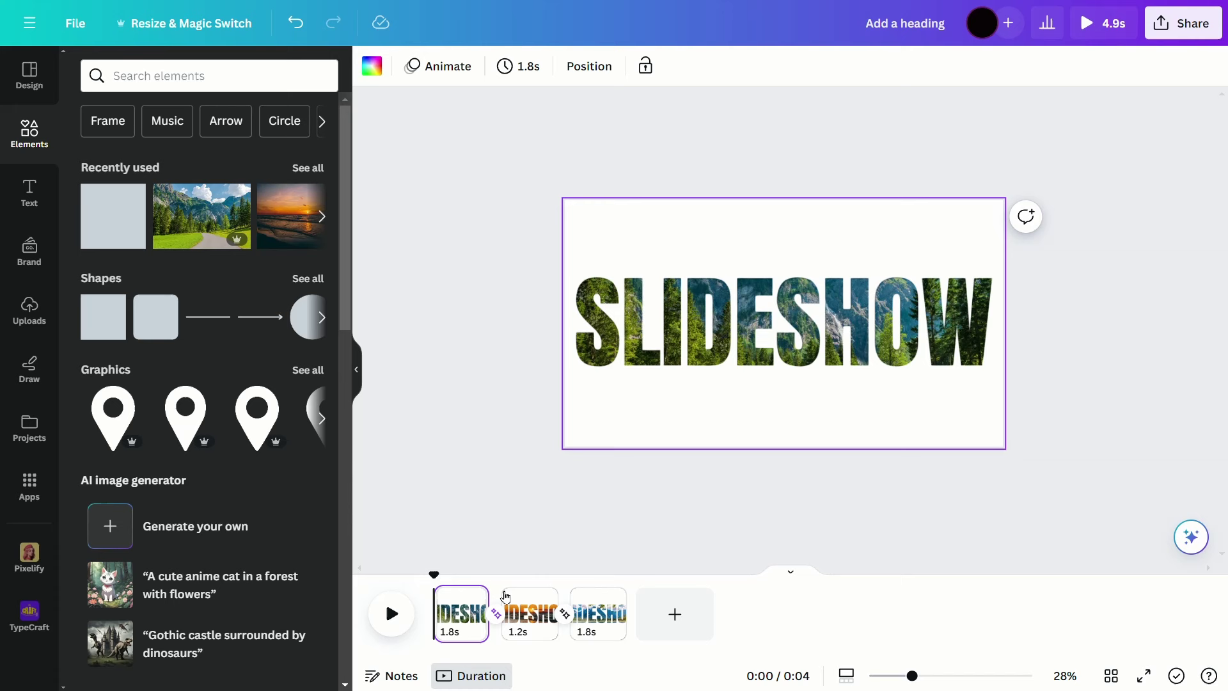
pyautogui.click(566, 616)
pyautogui.click(462, 611)
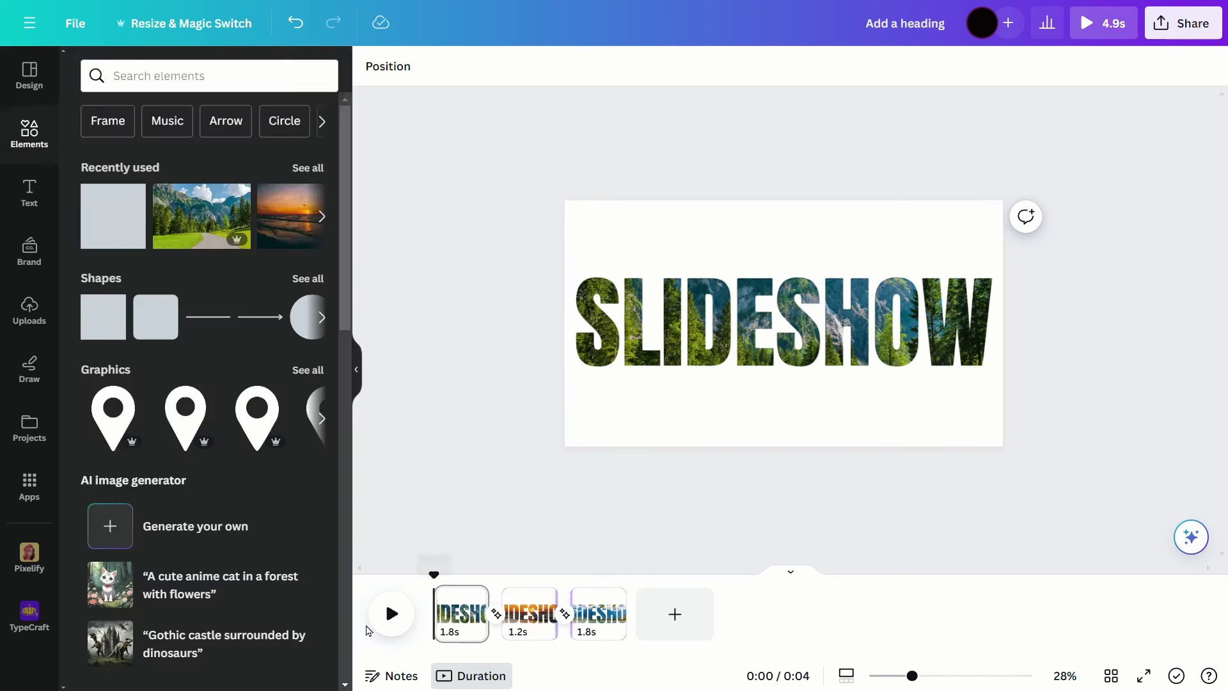
# Step: Shorten the forest page's duration to 1.5 seconds and play the video to check the transitions
pyautogui.click(408, 609)
pyautogui.moveTo(487, 612); pyautogui.dragTo(467, 613)
pyautogui.click(392, 616)
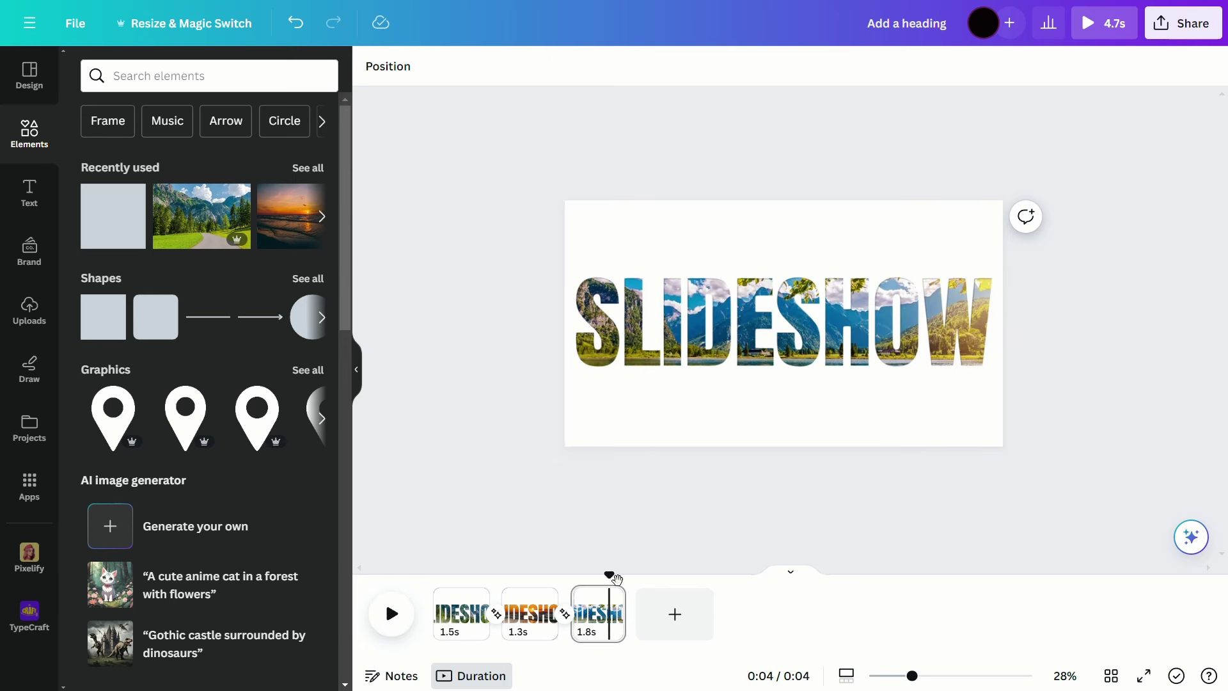
# Step: Add a square shape to the forest page, coloured dark green and narrowed into a vertical bar about 42 wide and 478 high
pyautogui.moveTo(617, 580); pyautogui.dragTo(456, 578)
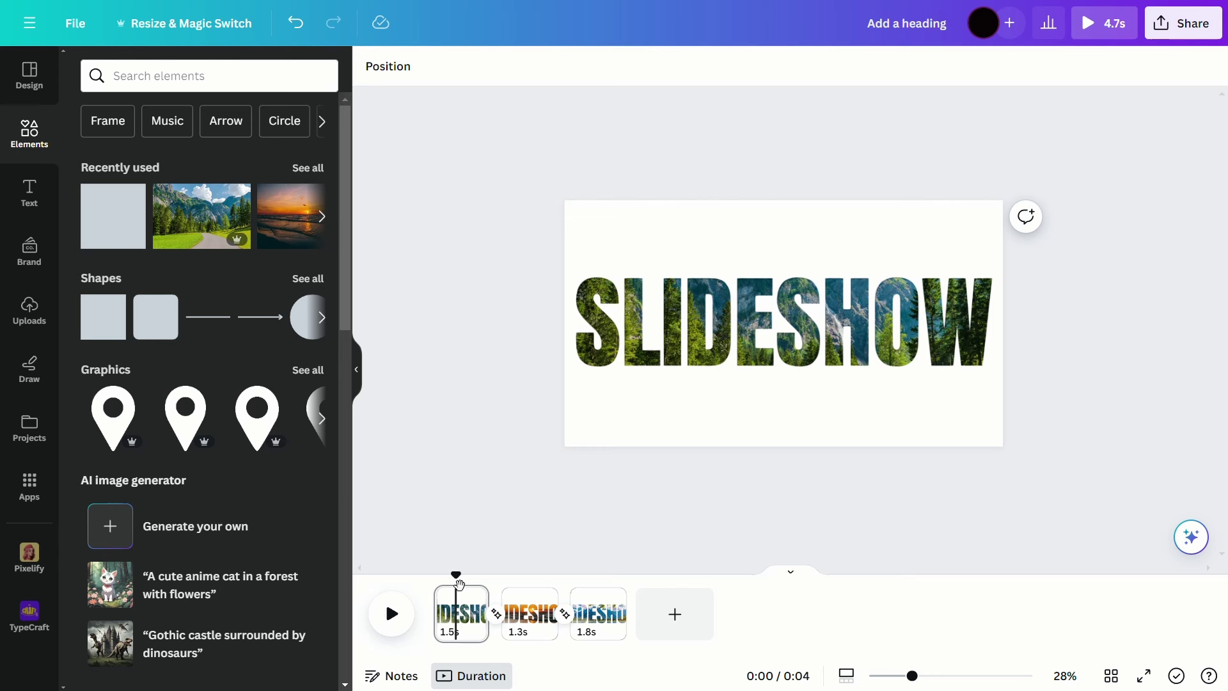
pyautogui.click(103, 317)
pyautogui.moveTo(825, 282); pyautogui.dragTo(758, 259)
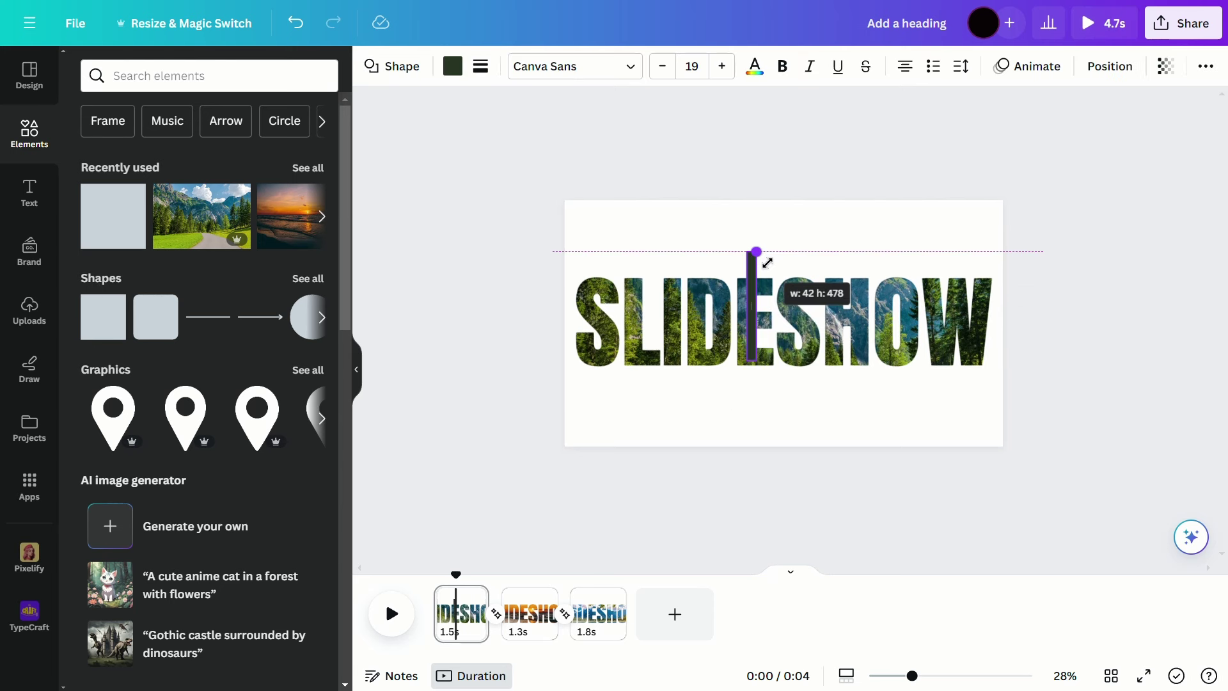
# Step: Place the dark bar directly after the W of SLIDESHOW and lengthen it so it extends above and below the lettering
pyautogui.moveTo(767, 397); pyautogui.dragTo(1010, 410)
pyautogui.moveTo(995, 261); pyautogui.dragTo(1010, 252)
pyautogui.click(995, 374)
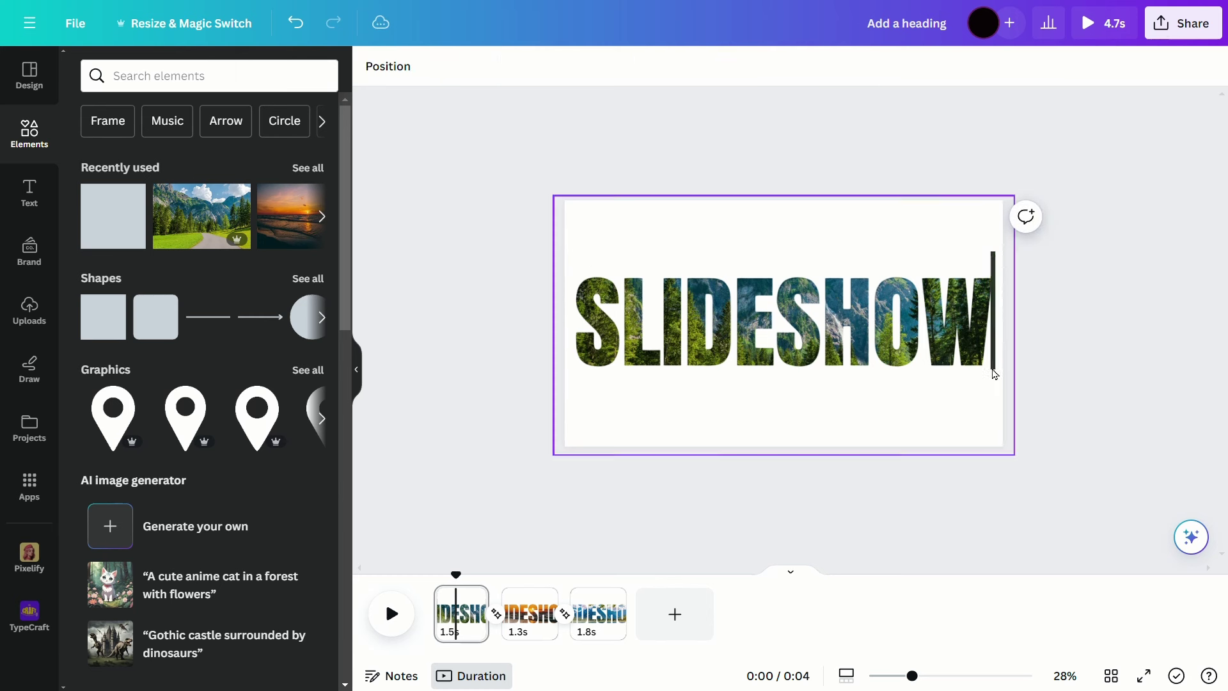
pyautogui.click(995, 363)
pyautogui.moveTo(994, 371); pyautogui.dragTo(1000, 393)
pyautogui.click(1044, 386)
pyautogui.click(993, 360)
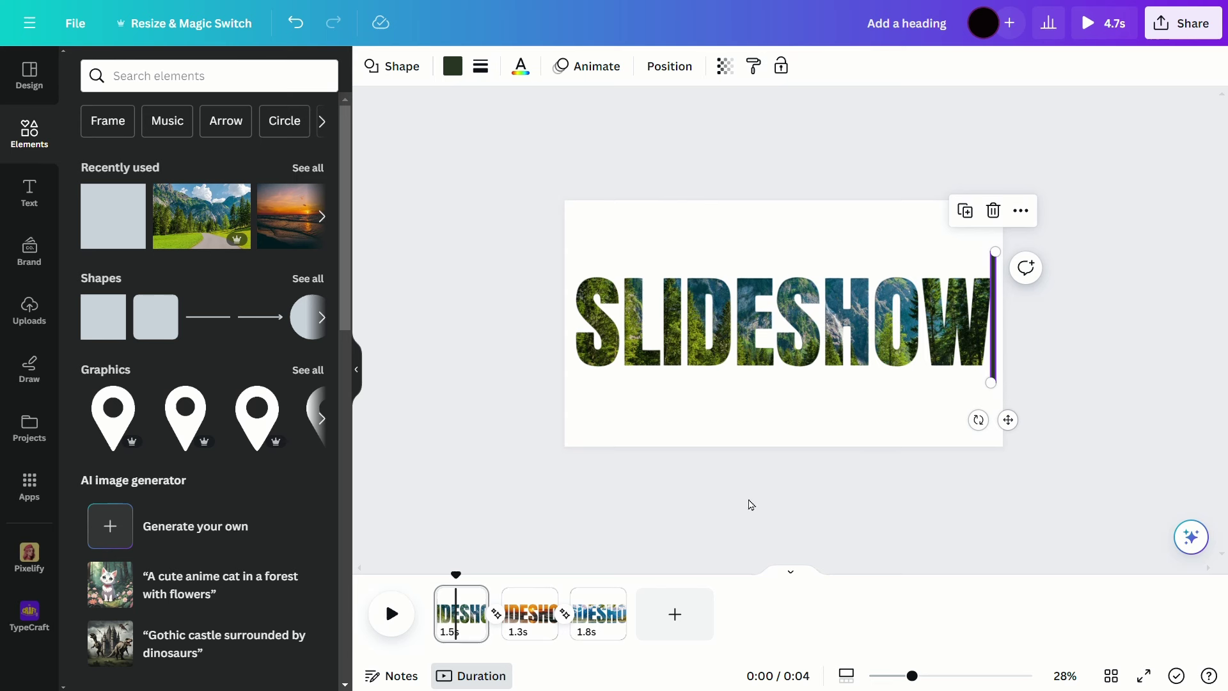
# Step: Shorten the forest page's duration to 1.1 seconds and preview its playback
pyautogui.click(461, 612)
pyautogui.moveTo(487, 613); pyautogui.dragTo(474, 613)
pyautogui.click(403, 630)
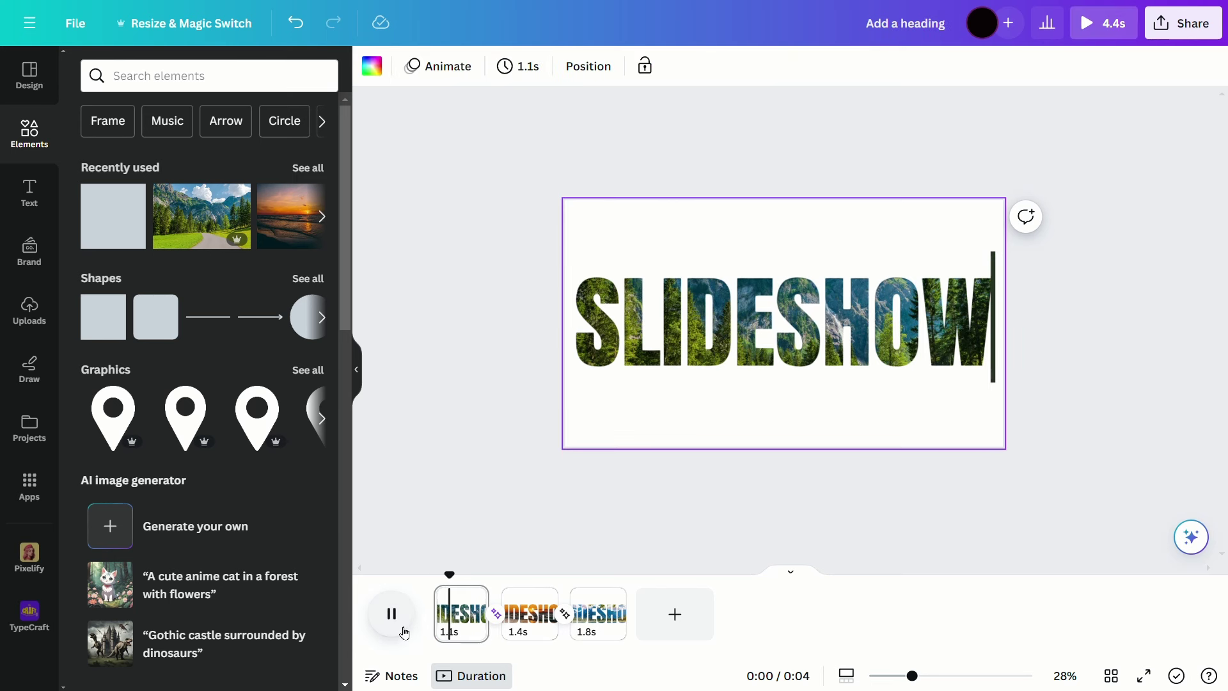
pyautogui.click(397, 622)
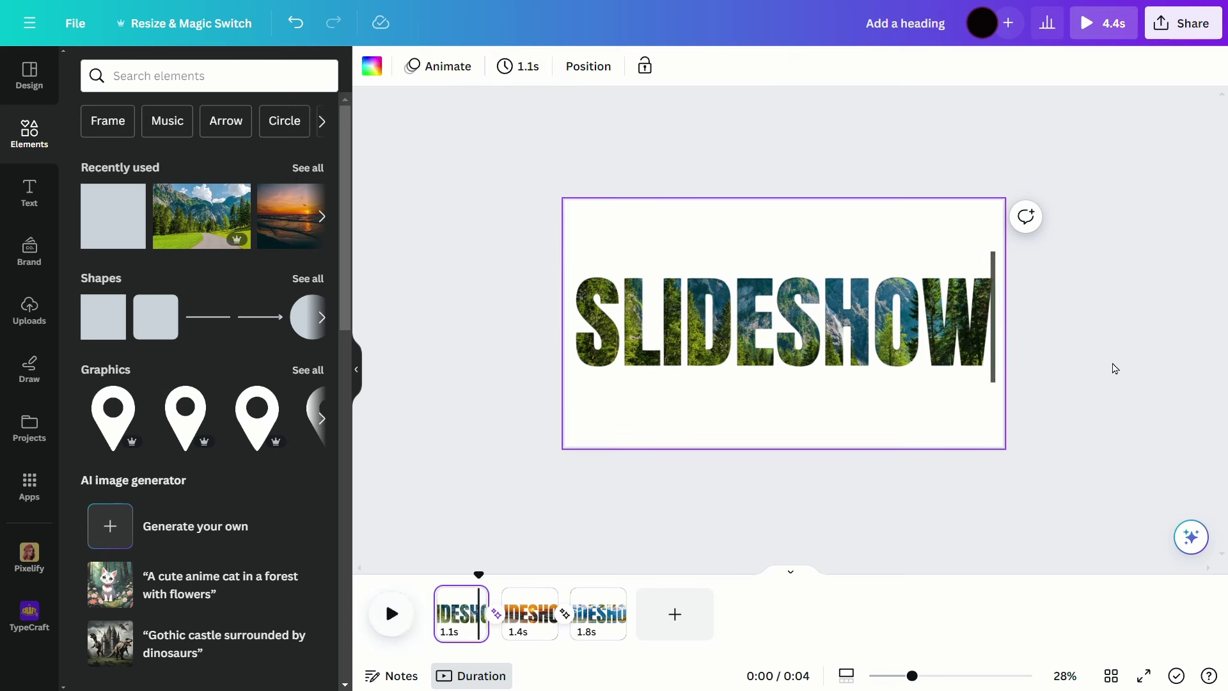
# Step: Copy the dark bar from the forest page onto the sunset page and move the copy directly before the S
pyautogui.click(530, 613)
pyautogui.click(480, 616)
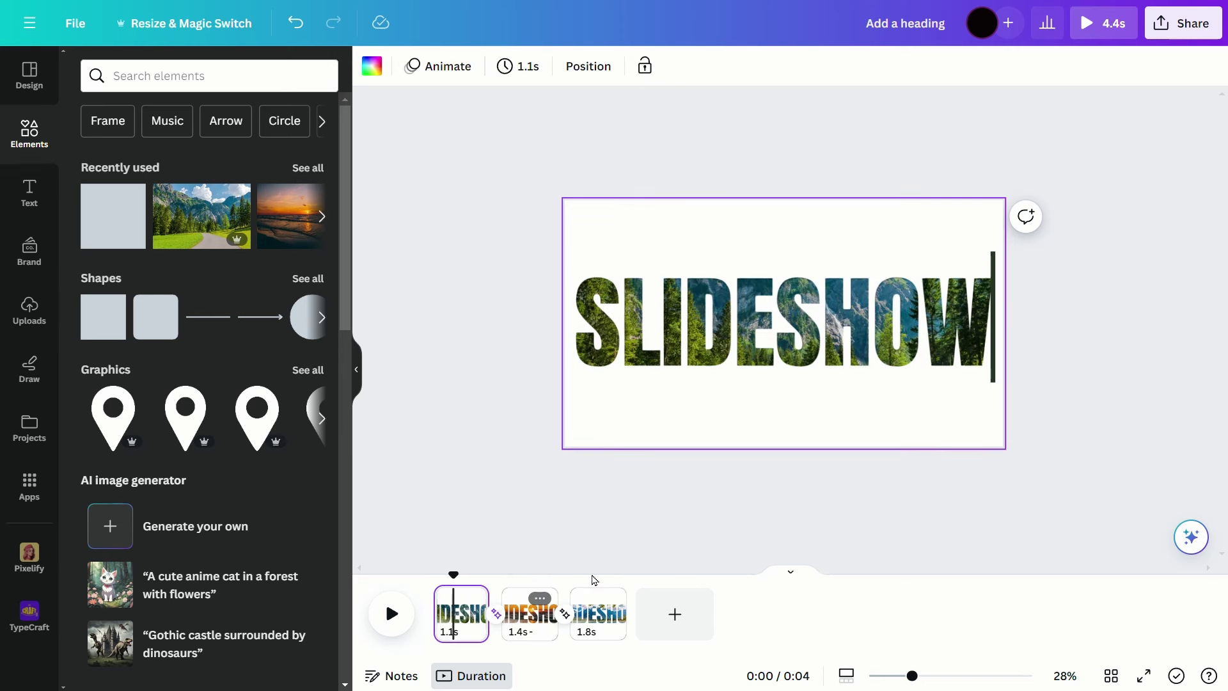
pyautogui.click(994, 265)
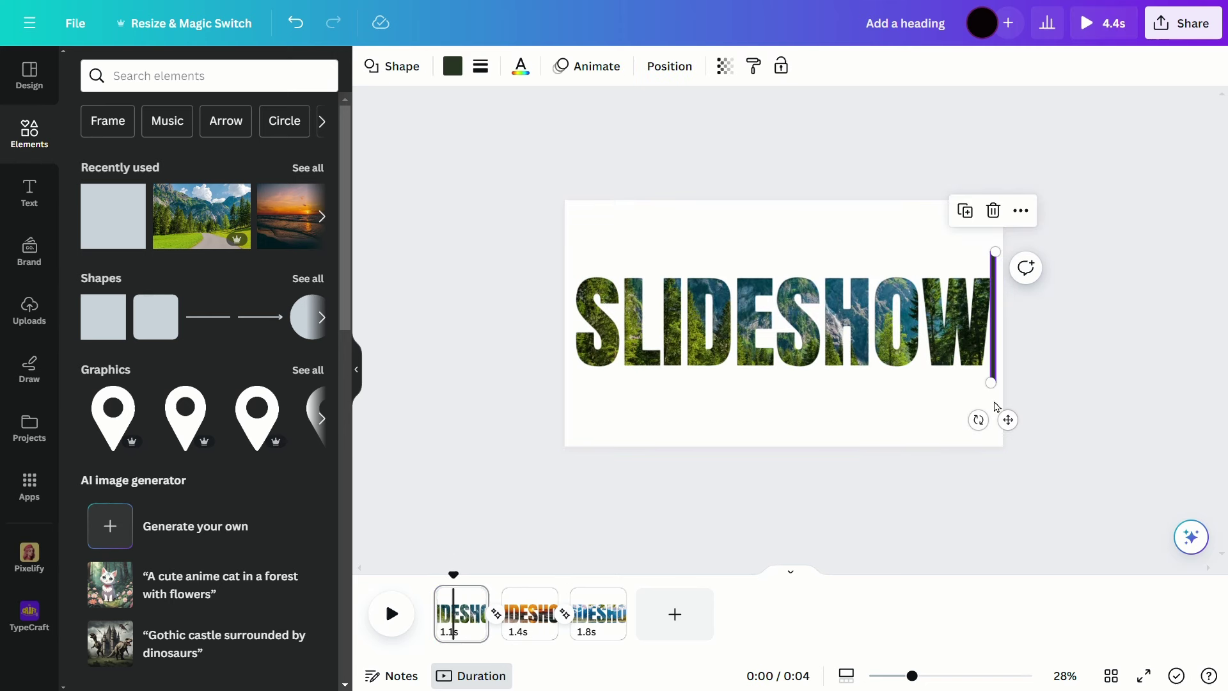
pyautogui.rightClick(1011, 240)
pyautogui.click(1067, 133)
pyautogui.click(560, 632)
pyautogui.press('Escape')
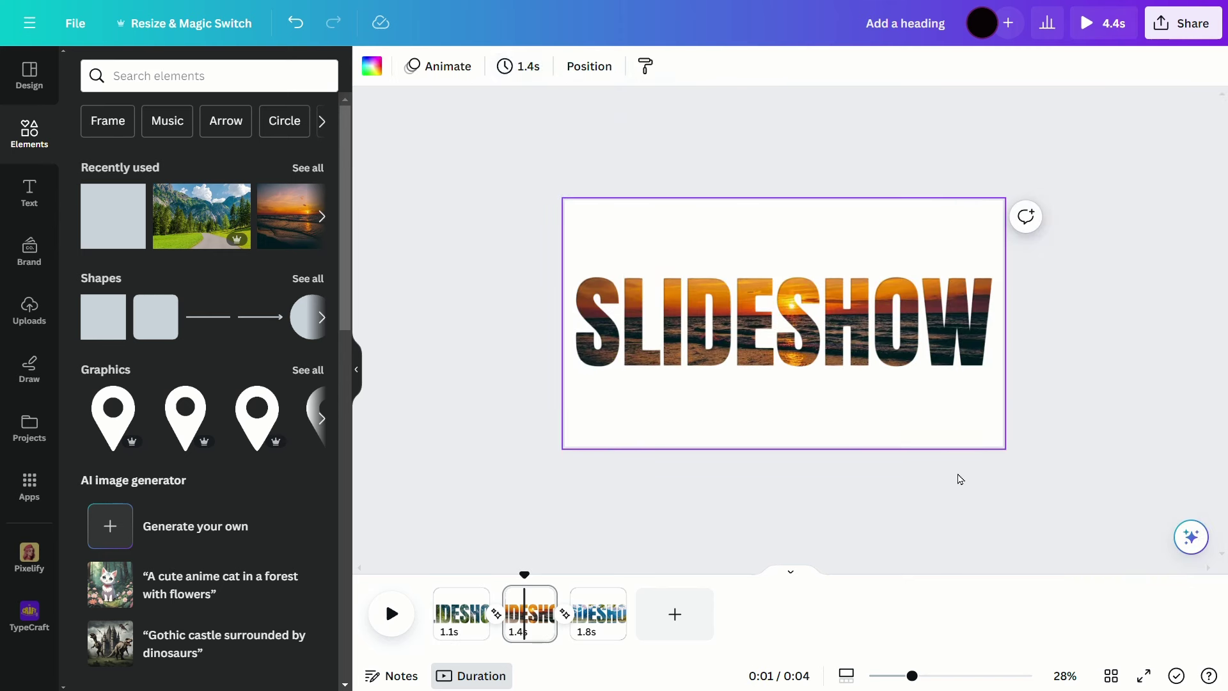
pyautogui.click(994, 345)
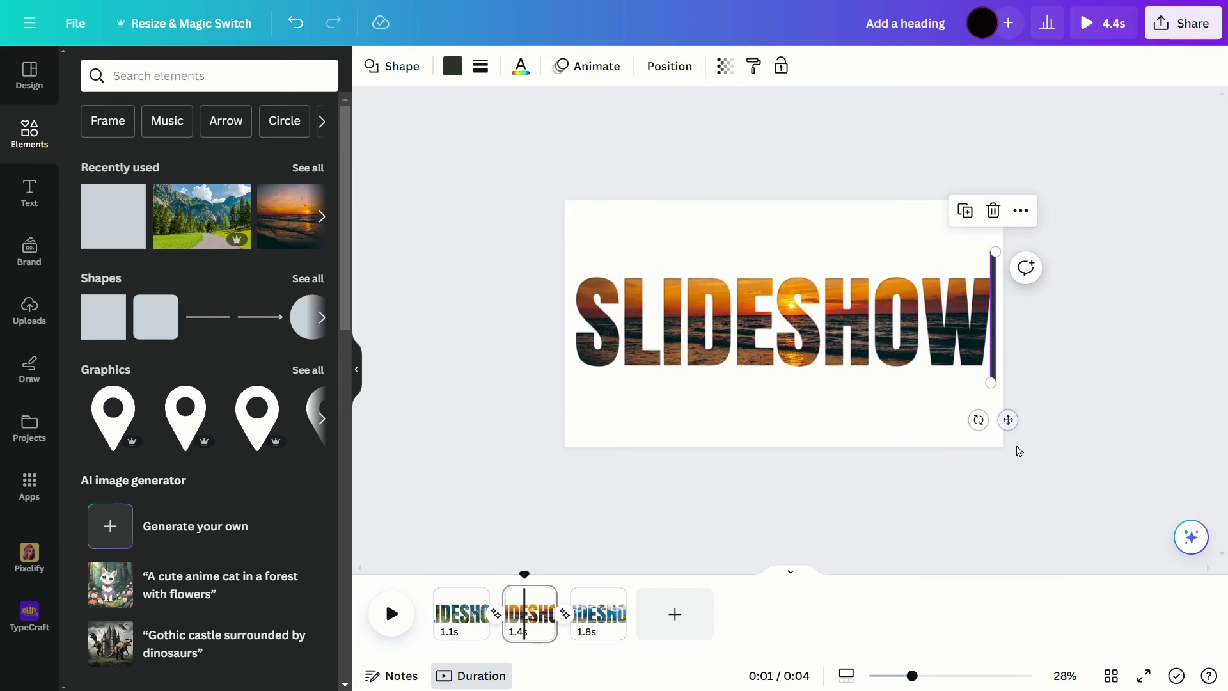
pyautogui.moveTo(1001, 430); pyautogui.dragTo(601, 430)
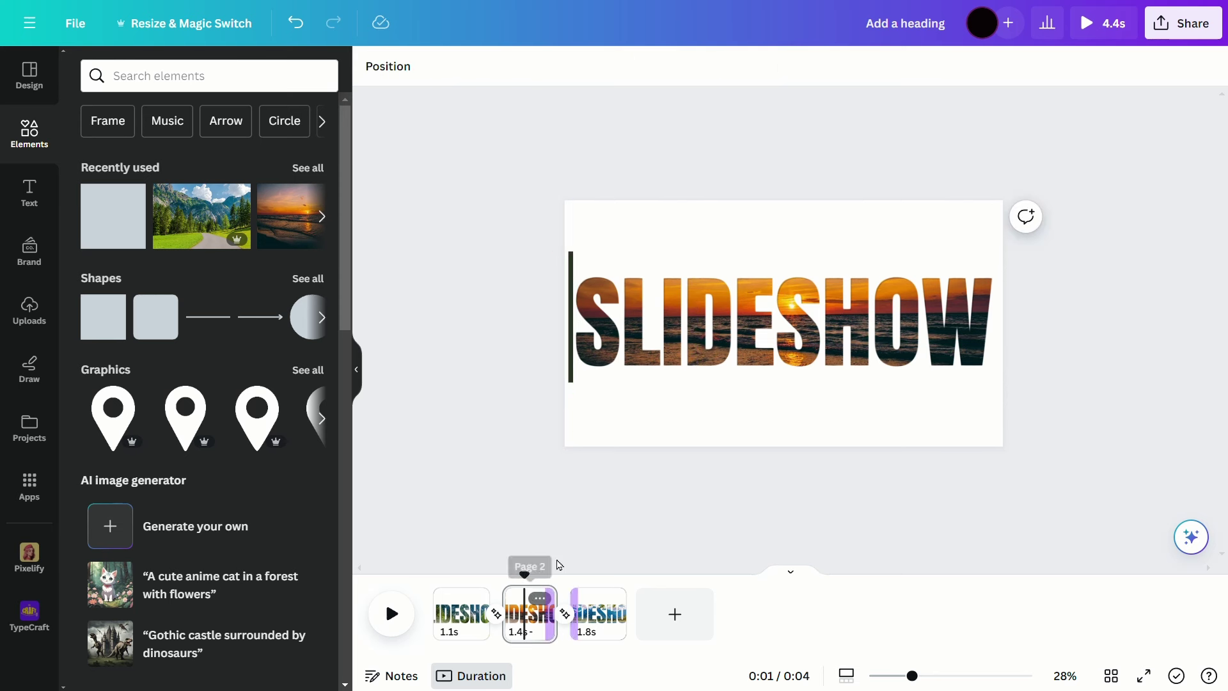
# Step: Copy the sunset page's dark bar and paste it onto the lake page
pyautogui.click(570, 316)
pyautogui.rightClick(571, 316)
pyautogui.click(711, 221)
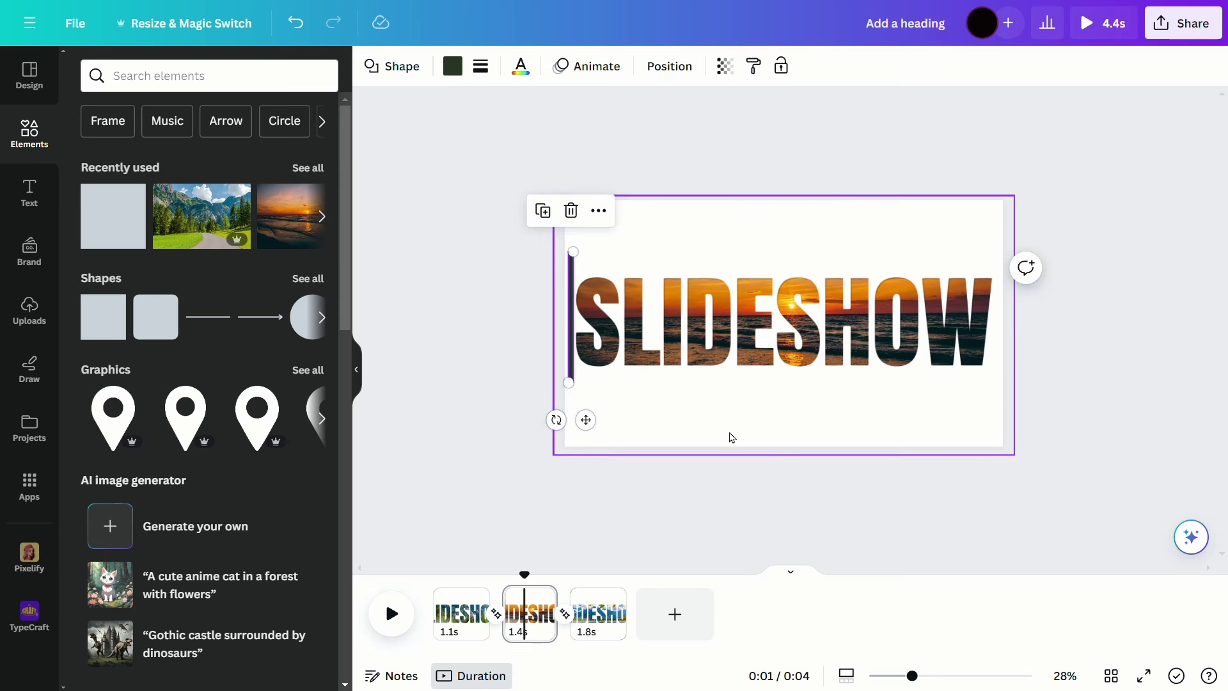
pyautogui.click(598, 624)
pyautogui.click(609, 365)
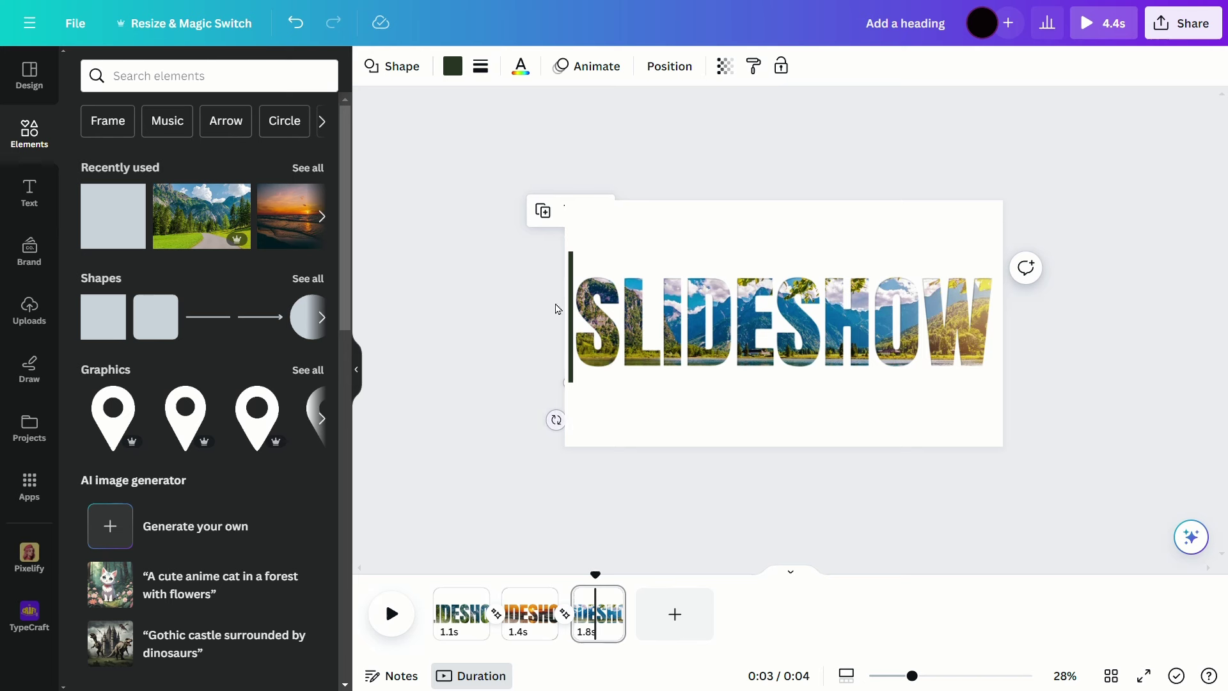
pyautogui.click(508, 301)
# Step: Move the lake page's dark bar directly after the W and play the video from the first page
pyautogui.moveTo(595, 587)
pyautogui.mouseDown()
pyautogui.moveTo(478, 582)
pyautogui.moveTo(584, 587)
pyautogui.moveTo(572, 589)
pyautogui.mouseUp()
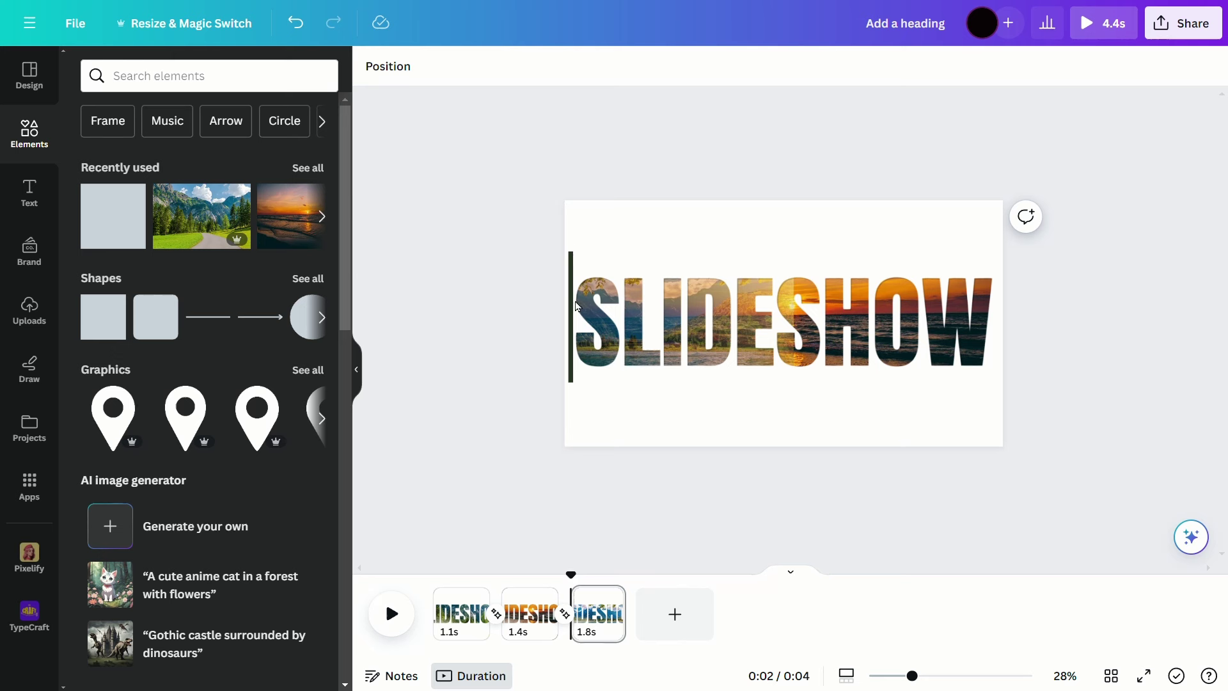
pyautogui.click(603, 622)
pyautogui.click(572, 282)
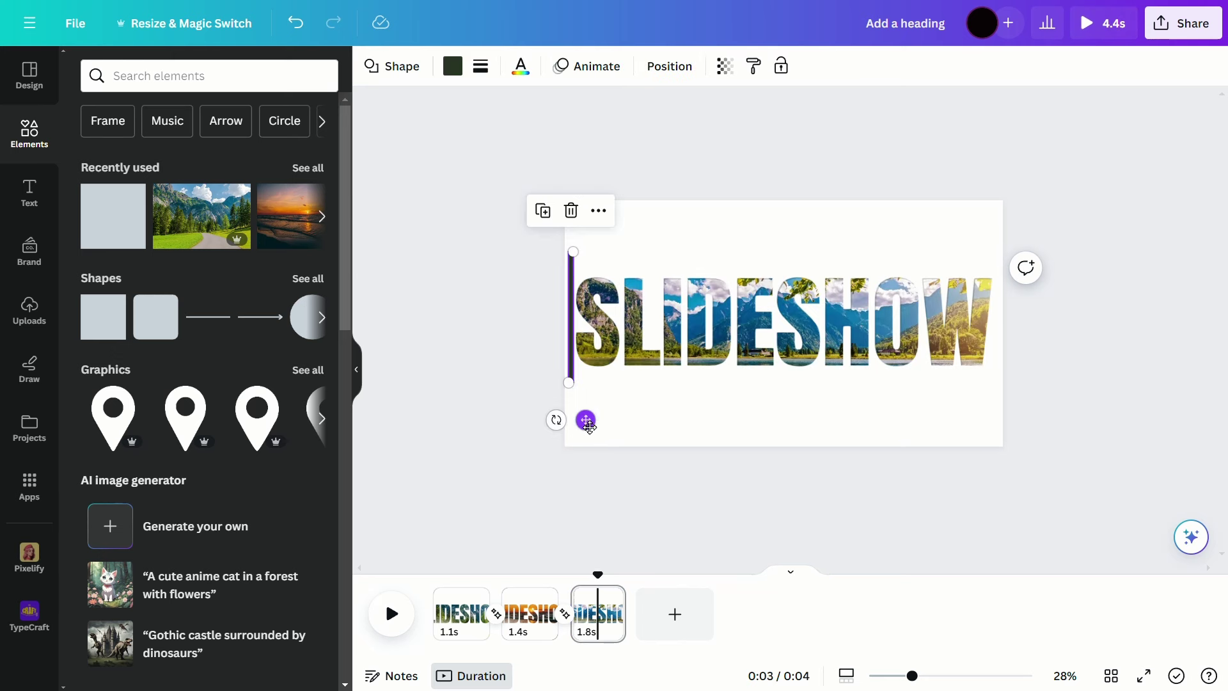
pyautogui.moveTo(584, 417); pyautogui.dragTo(1009, 419)
pyautogui.click(1079, 407)
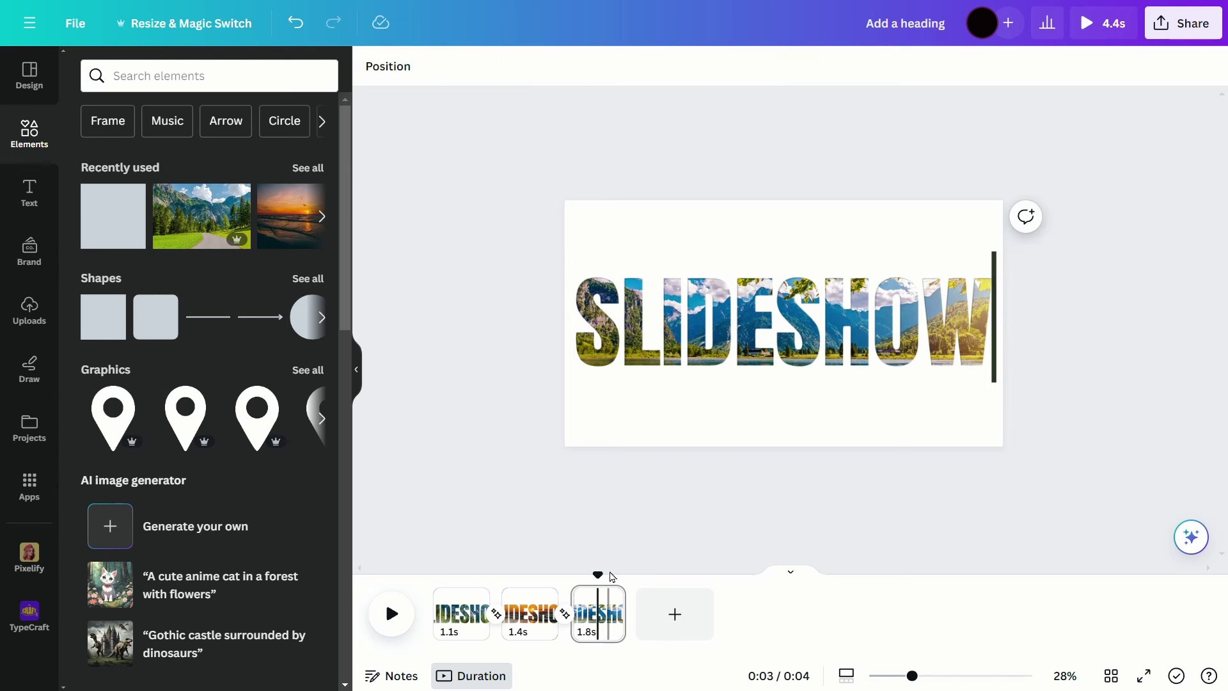
pyautogui.moveTo(613, 577); pyautogui.dragTo(440, 575)
pyautogui.click(390, 615)
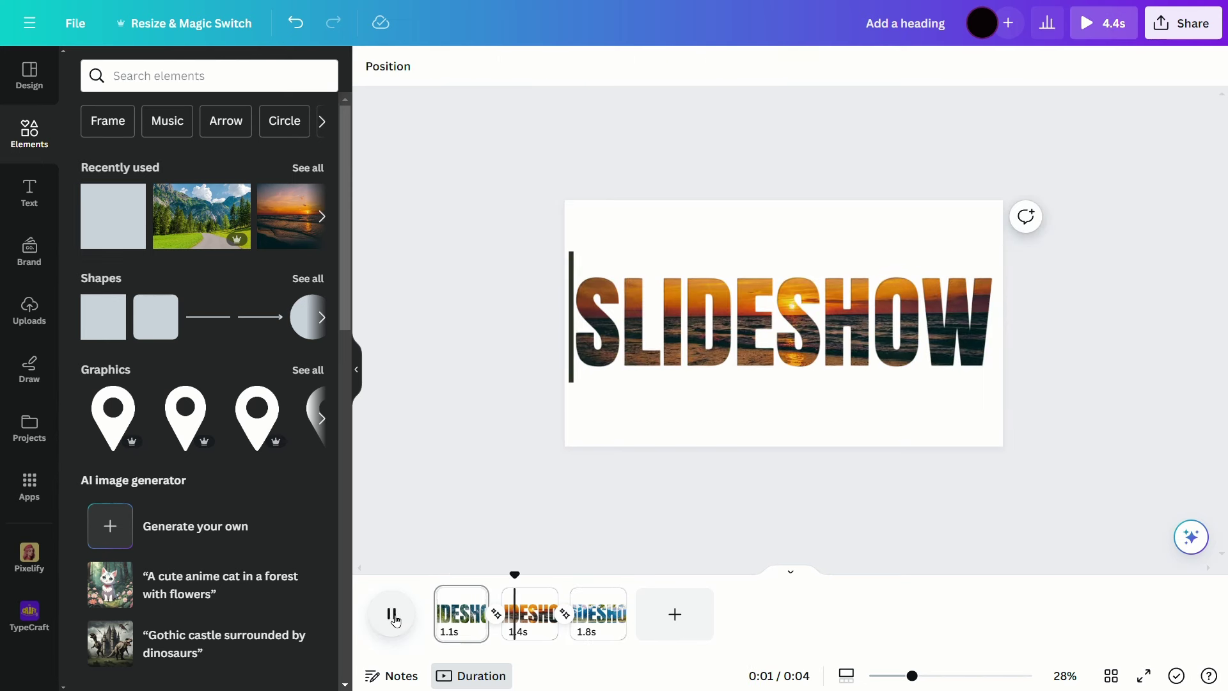